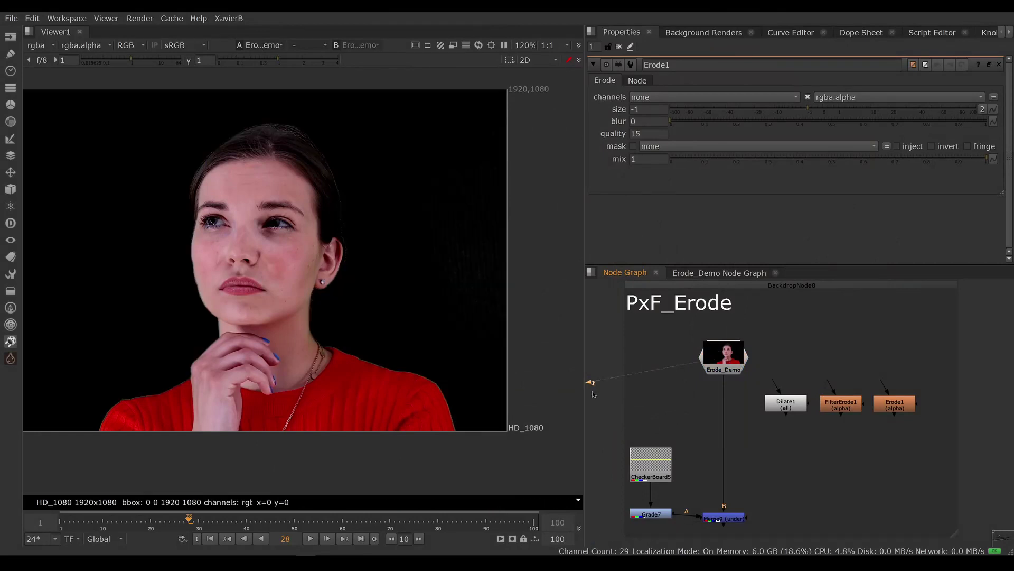
Compare the Erode_Demo portrait's alpha matte with its colour view.
key(a)
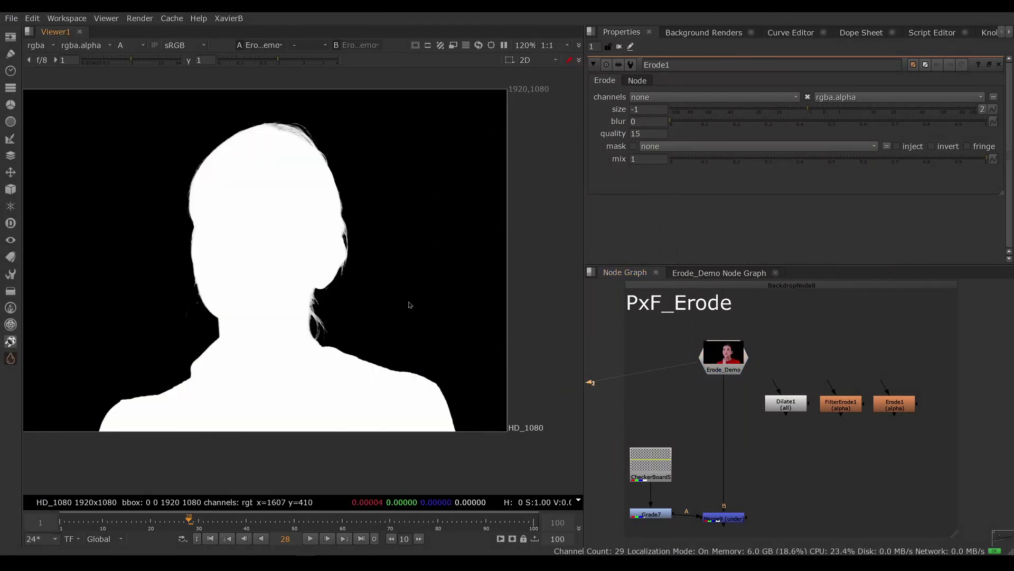
key(a)
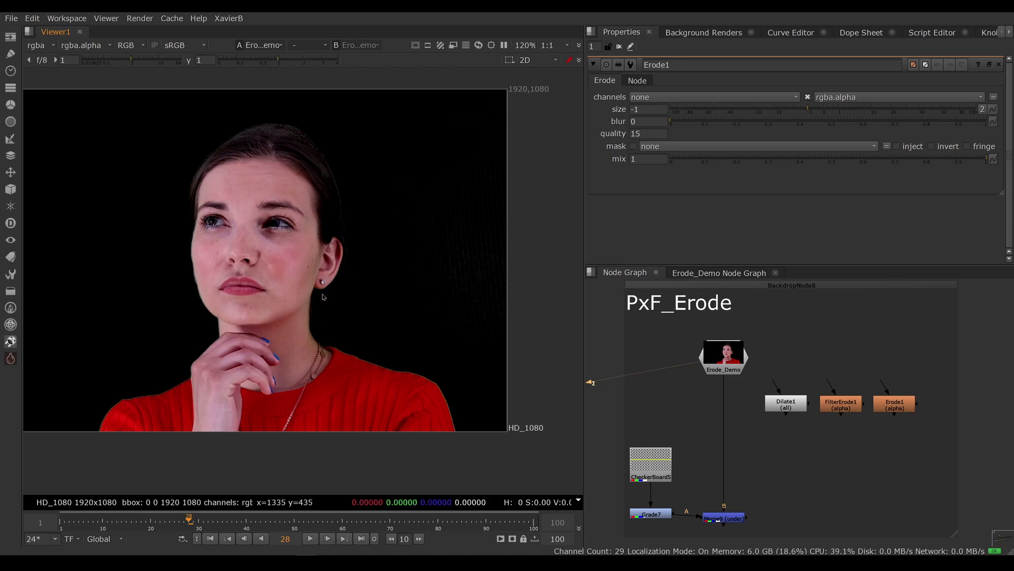
key(a)
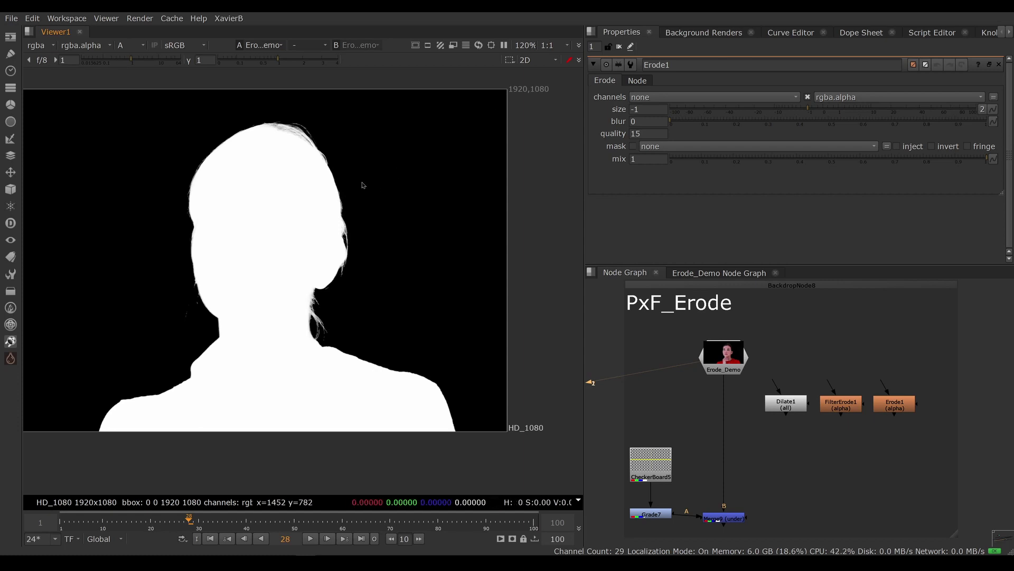
key(a)
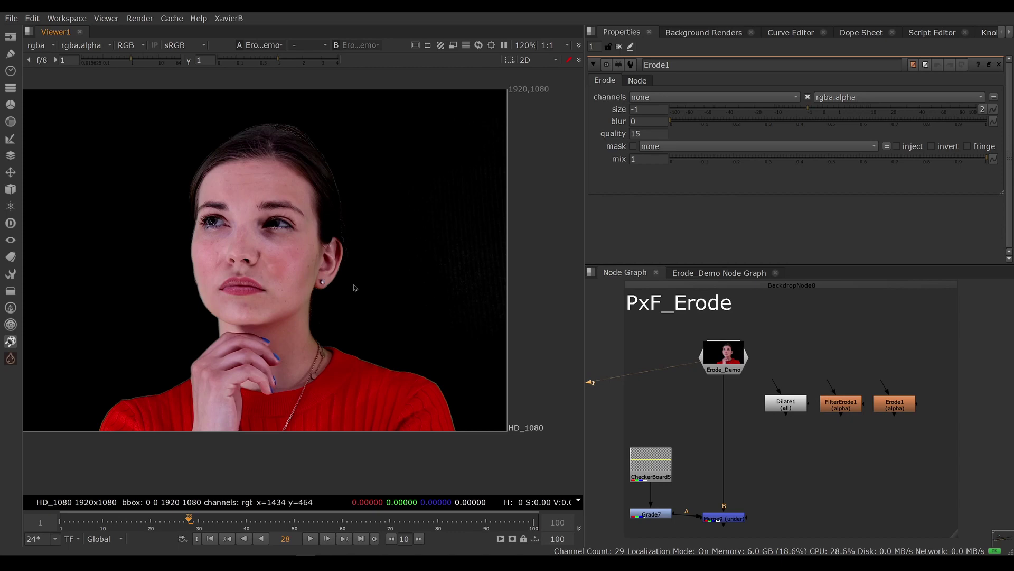
Connect Dilate1 to the Erode_Demo footage and view its alpha output.
click(782, 404)
drag(775, 383, 725, 355)
drag(786, 403, 779, 404)
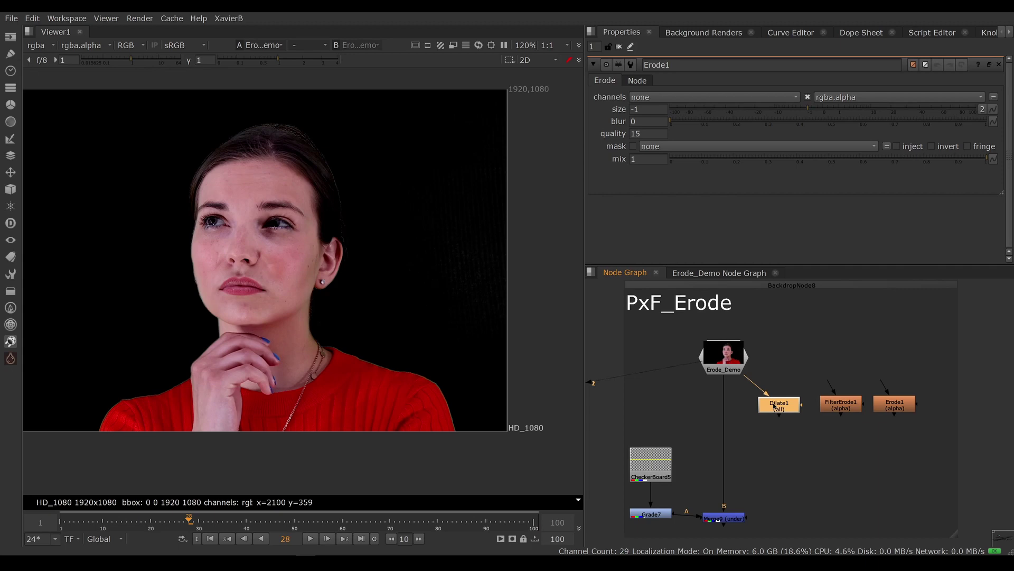
key(1)
key(a)
Set Dilate1's size to -32.5 and inspect the eroded result in colour.
double_click(779, 404)
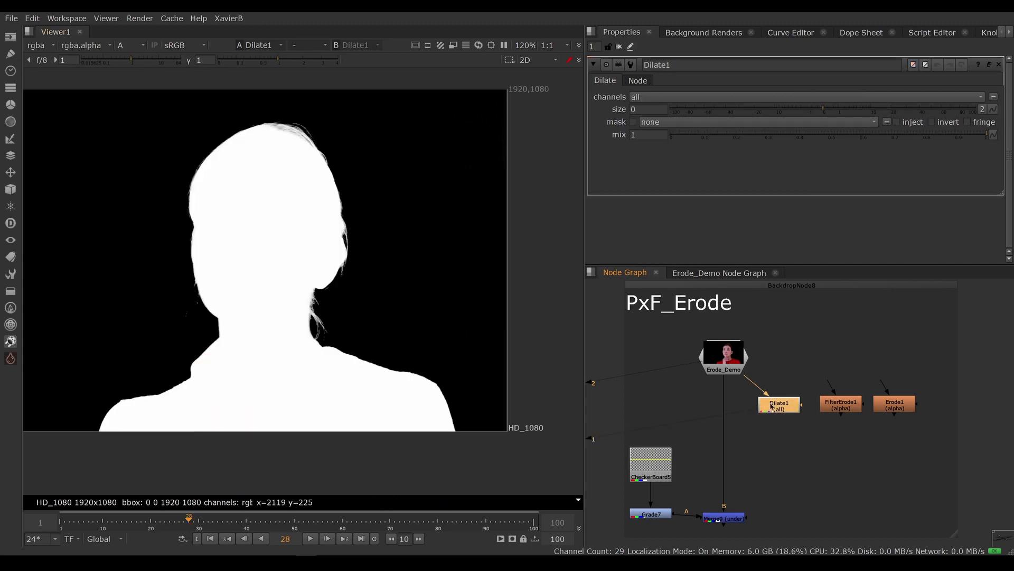
drag(824, 110, 736, 114)
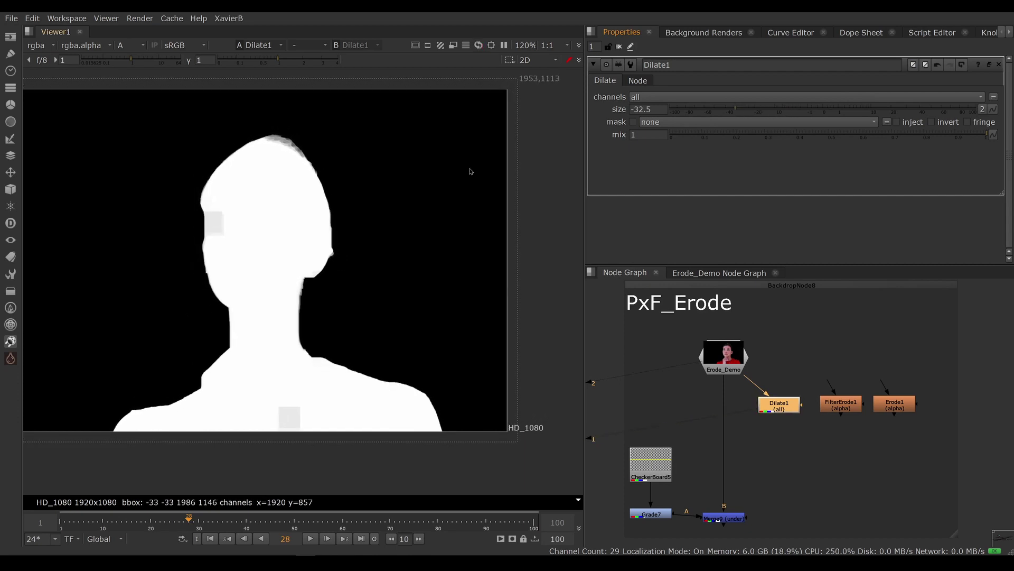
scroll(197, 227, up, 4)
ctrl+shift+drag(220, 179, 297, 261)
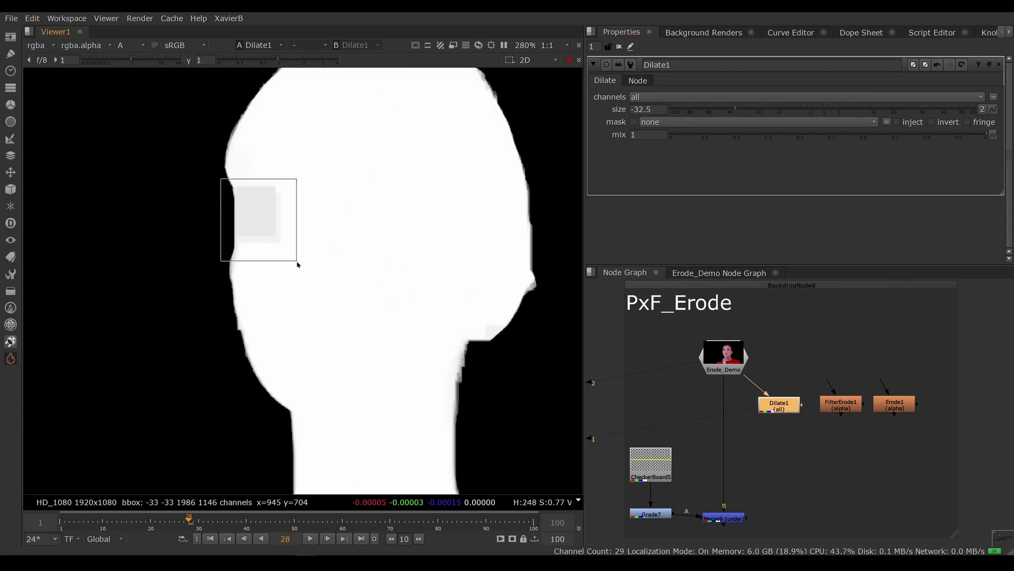
scroll(478, 359, up, 4)
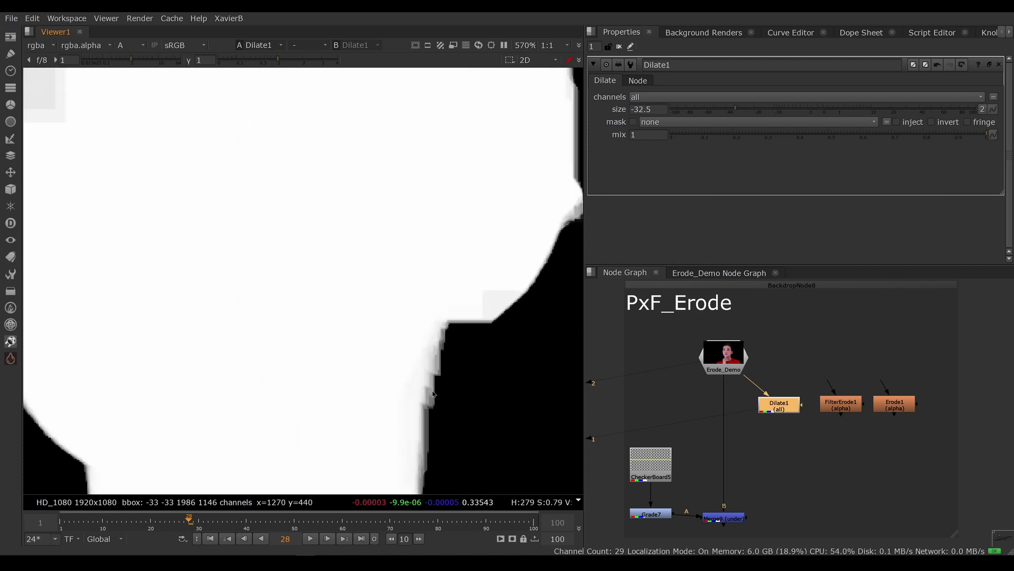
scroll(433, 394, down, 5)
key(a)
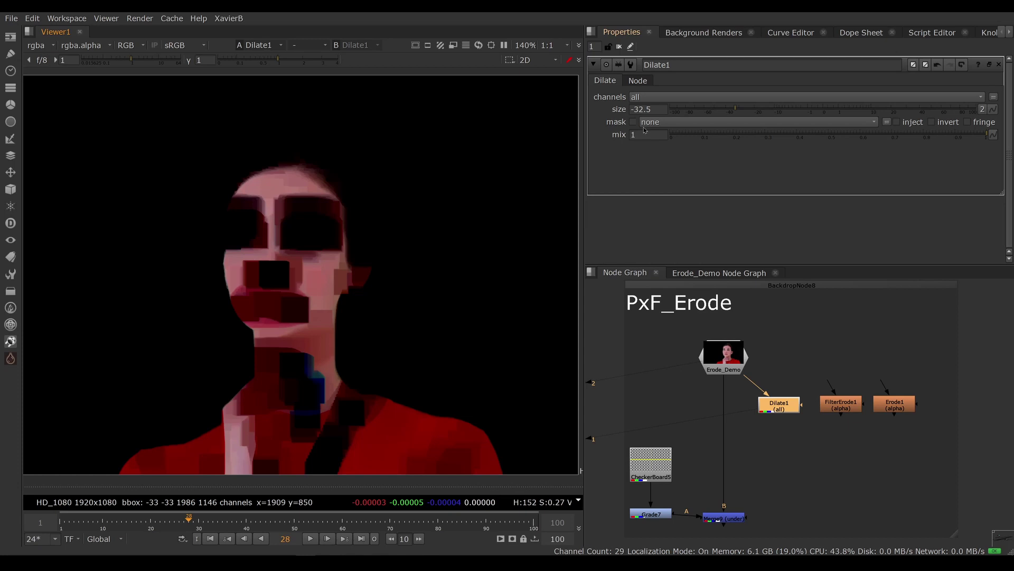
Limit Dilate1 to the alpha channel and view it through Merge9 over the checkerboard.
click(665, 97)
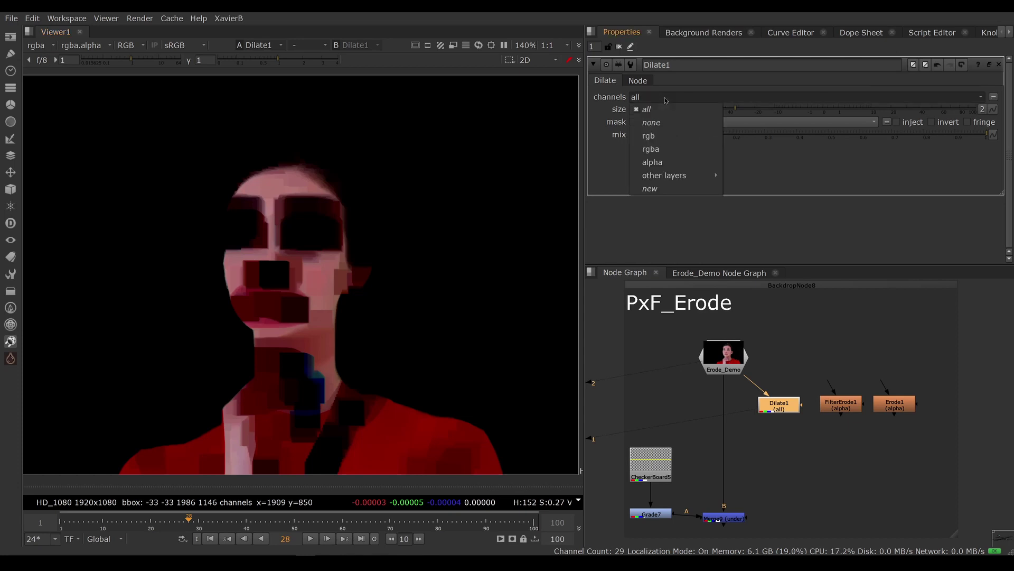
click(659, 162)
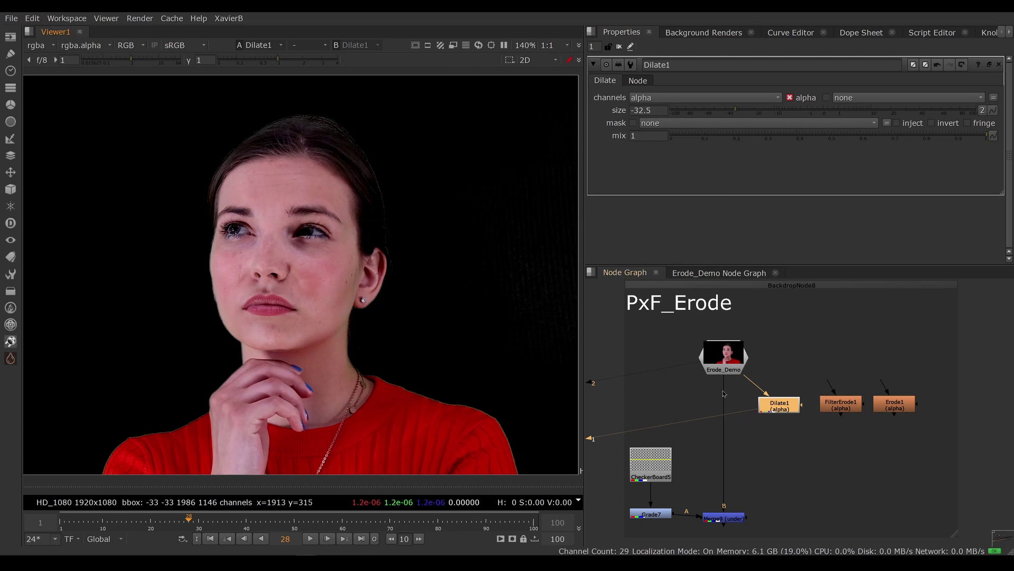
drag(724, 391, 719, 418)
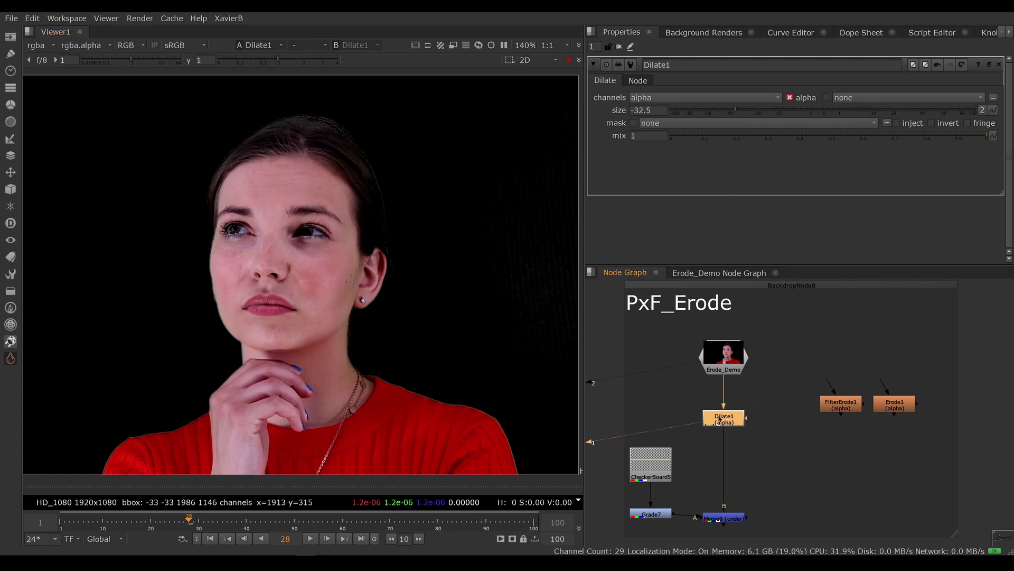
click(725, 519)
key(1)
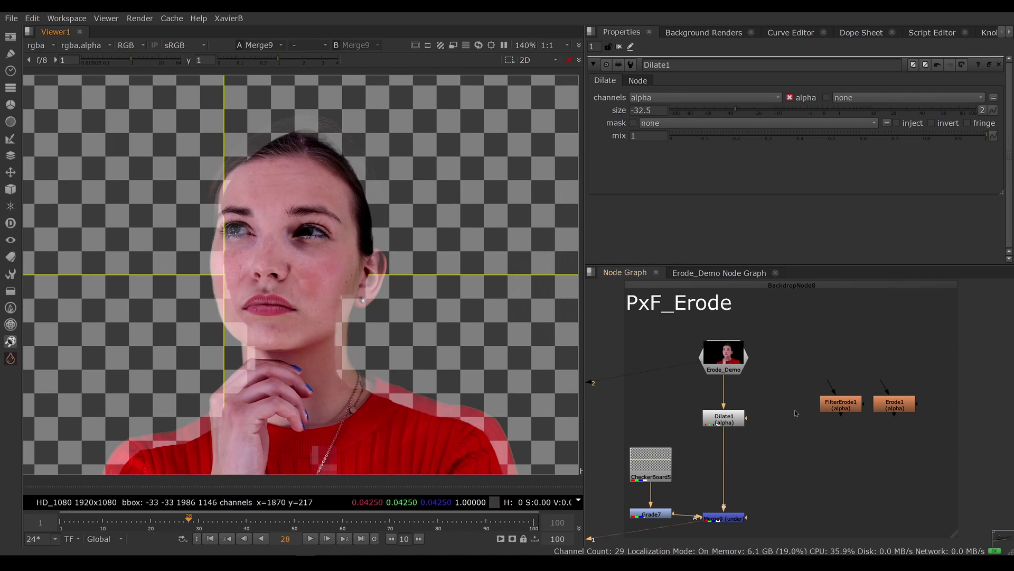
View Dilate1's alpha matte, then pull Dilate1 out of the main pipe.
drag(693, 382, 759, 400)
click(727, 421)
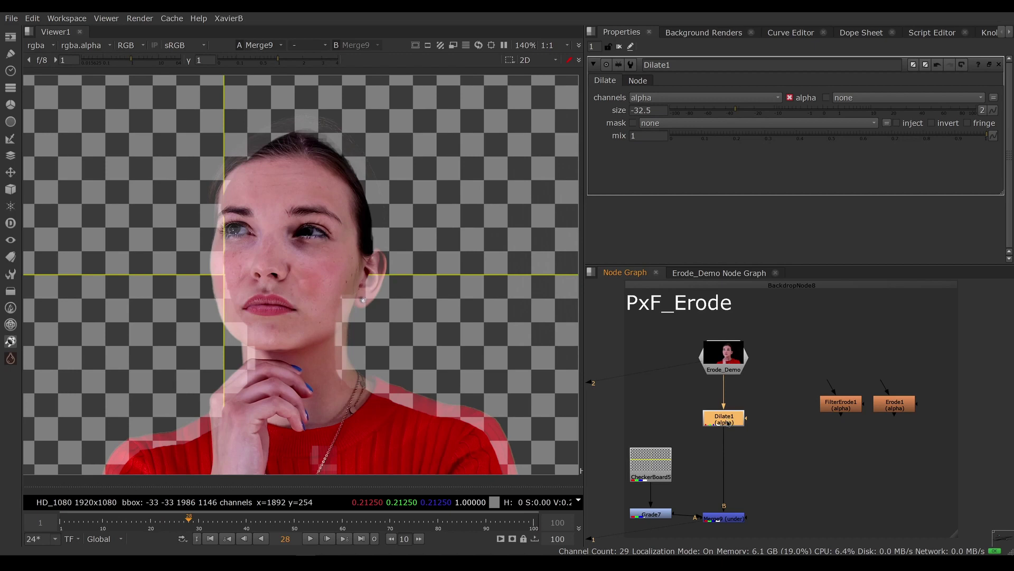
drag(703, 434, 751, 449)
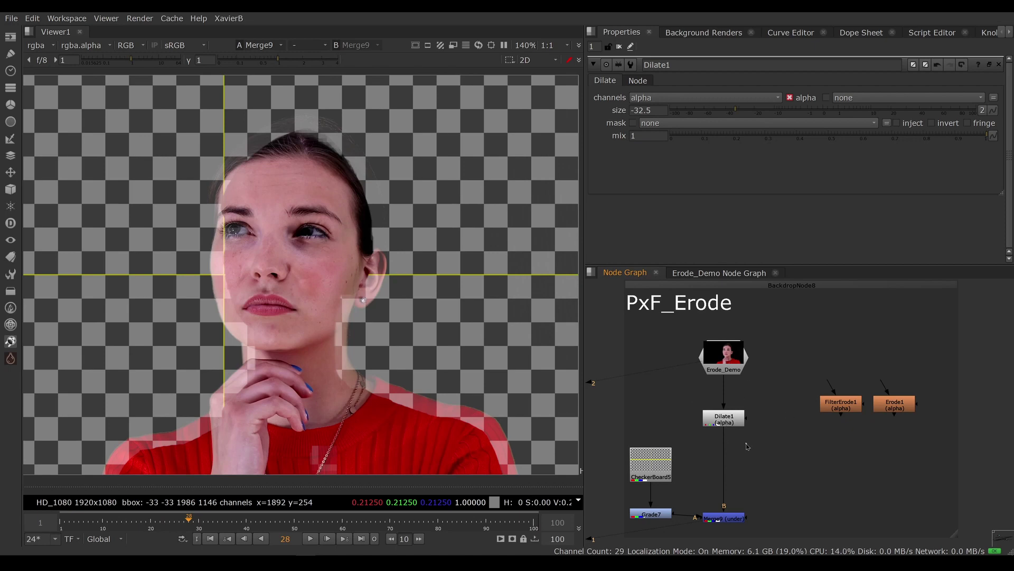
click(730, 421)
key(1)
key(a)
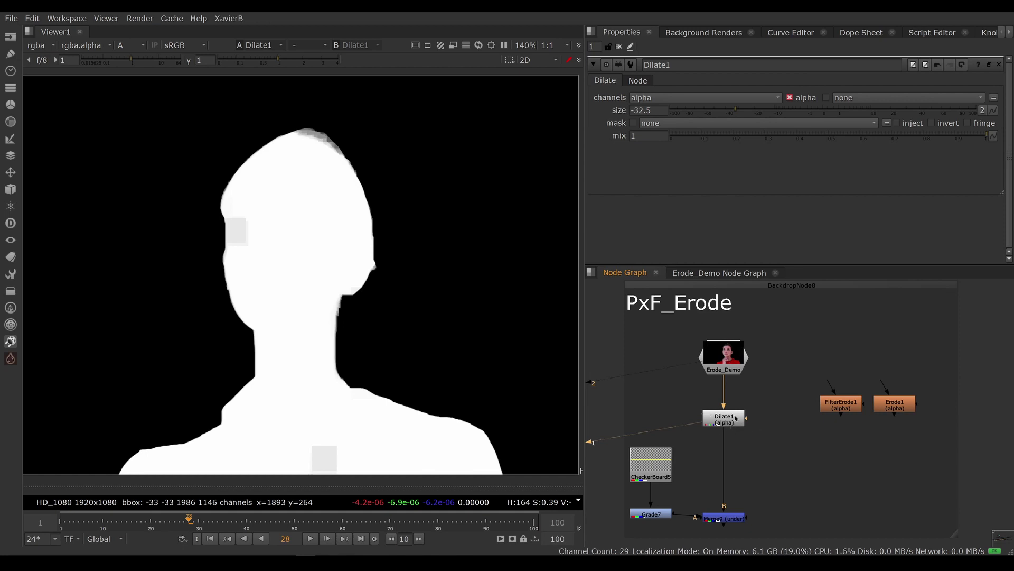
drag(736, 417, 692, 370)
Put FilterErode1 on the footage in place of Dilate1, with a gaussian filter and size 49.
drag(832, 390, 756, 411)
double_click(752, 413)
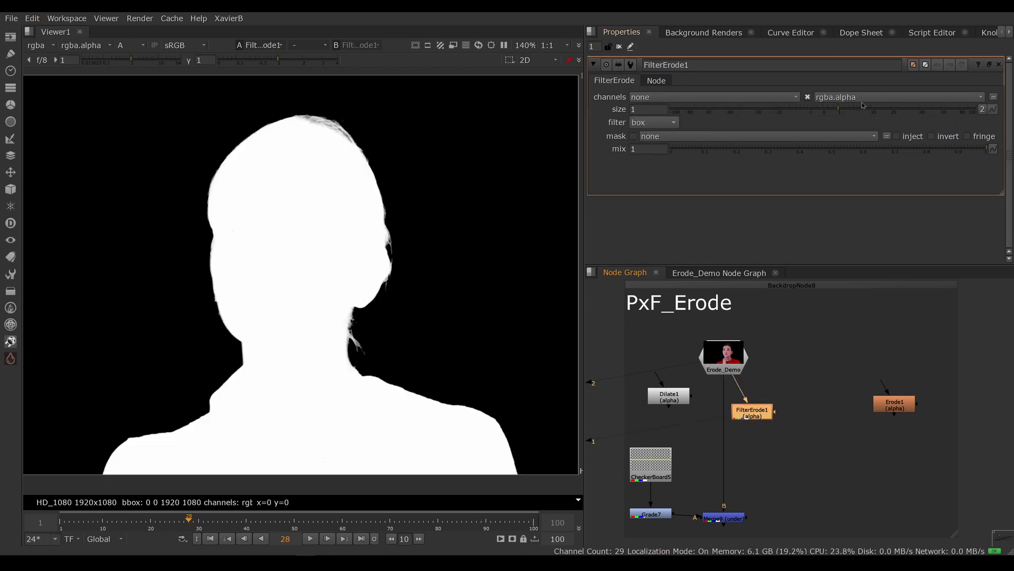
drag(862, 105, 902, 109)
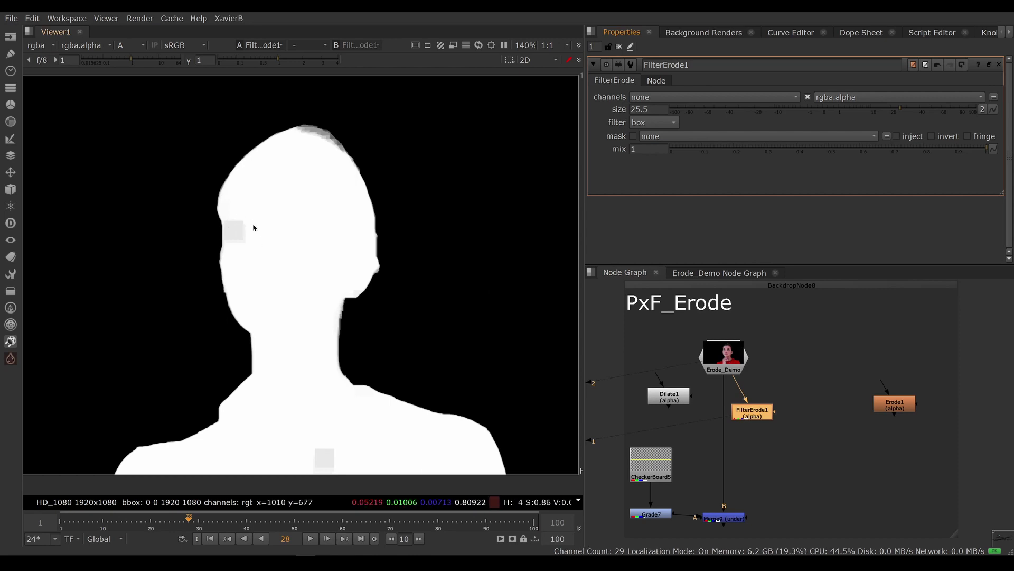
click(650, 126)
click(653, 162)
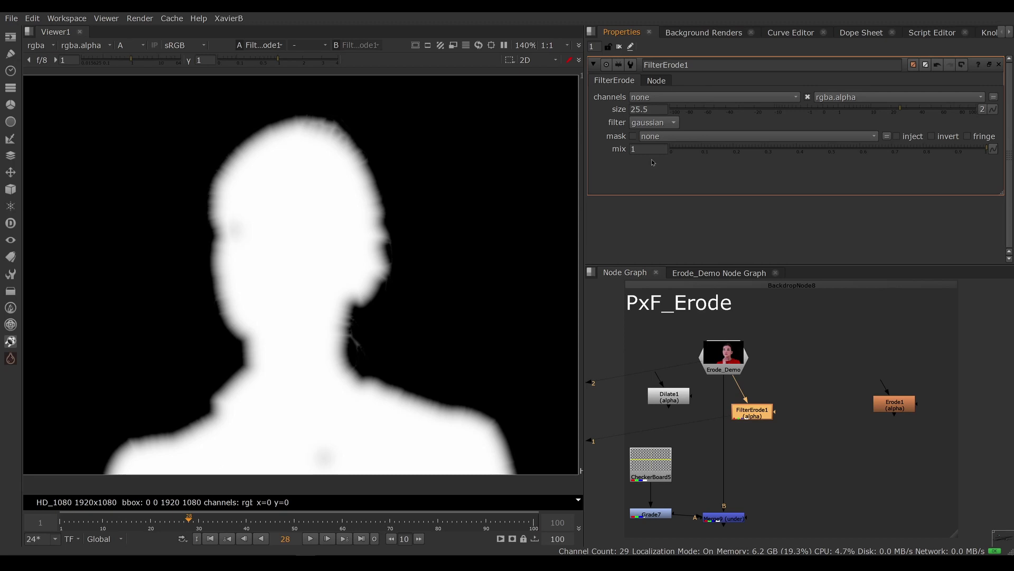
drag(896, 113, 929, 112)
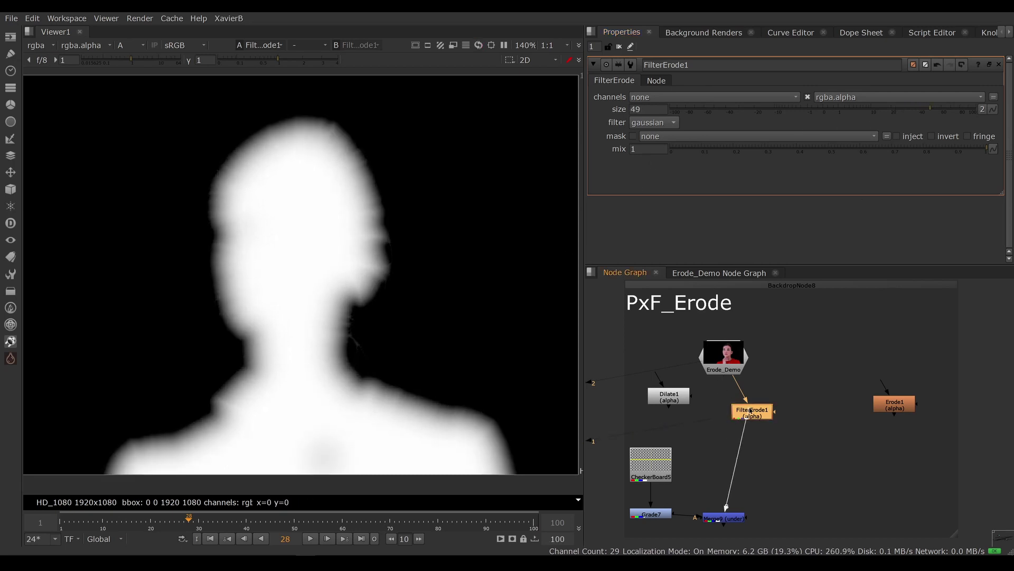
Insert FilterErode1 before Merge9, view the composite, then view FilterErode1's alpha matte.
drag(751, 412, 724, 422)
click(727, 516)
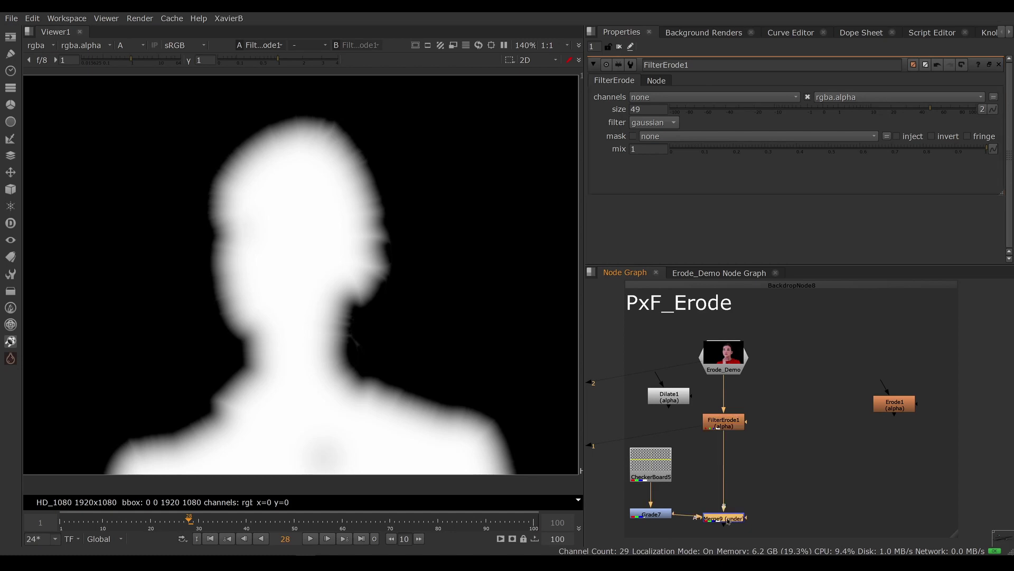
key(1)
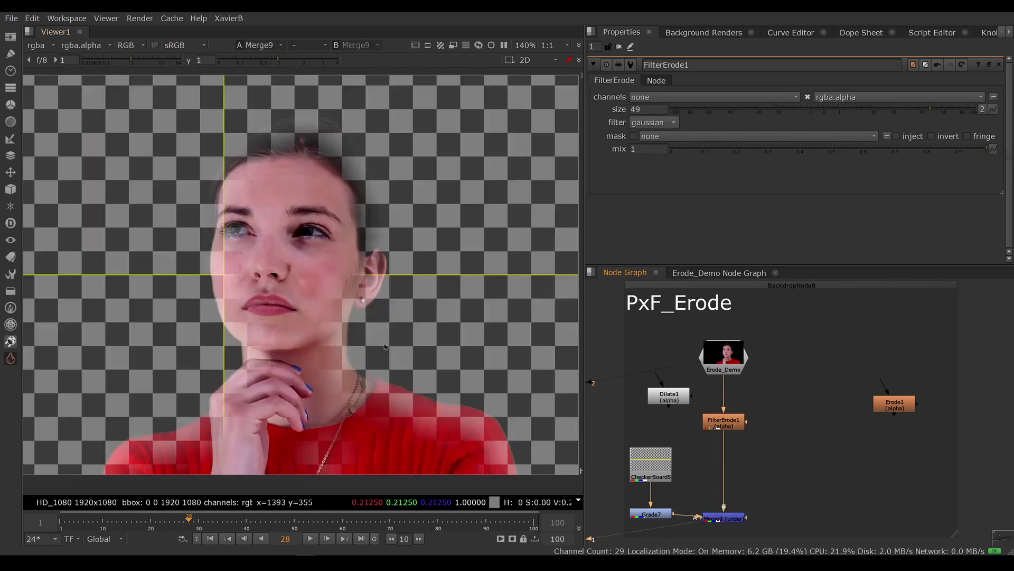
click(731, 426)
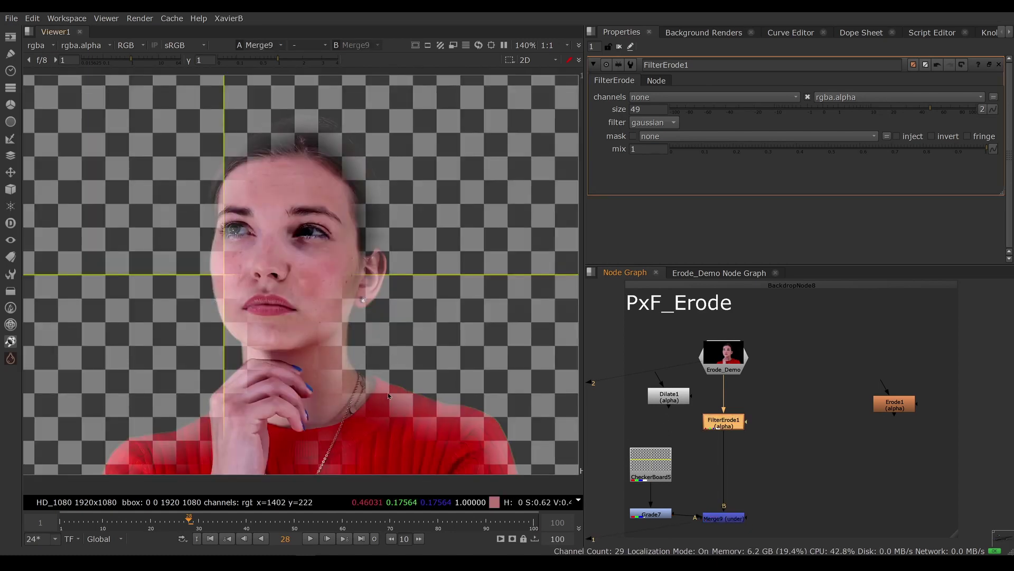
drag(703, 383, 718, 389)
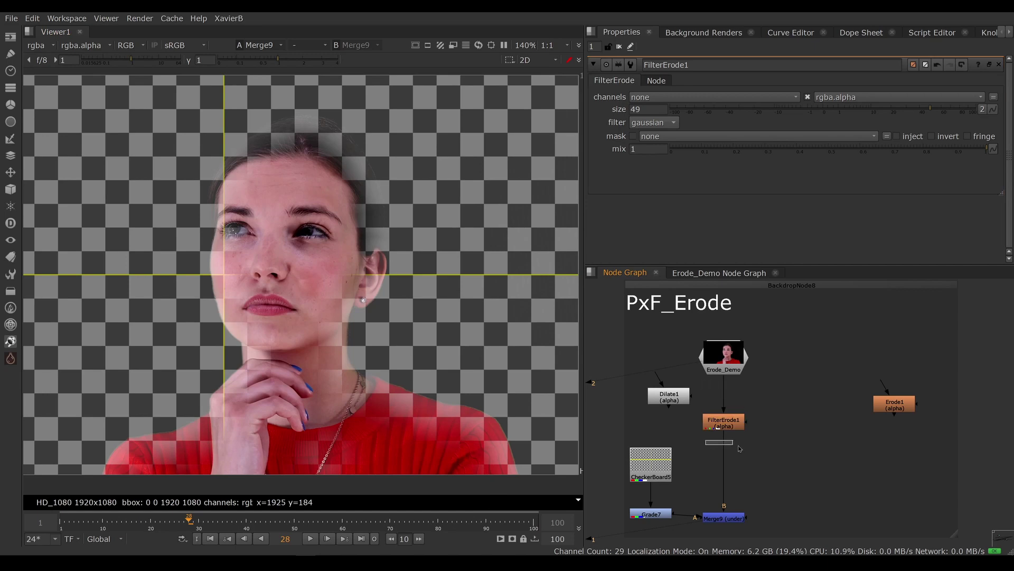
click(721, 426)
key(1)
key(a)
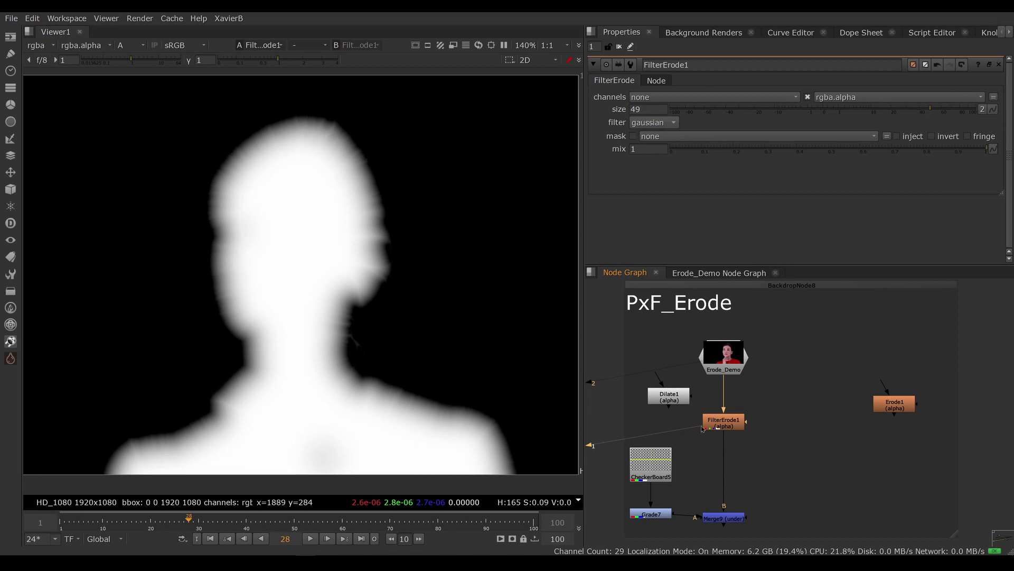
Move Dilate1 and FilterErode1 aside and unplug FilterErode1 from the footage.
drag(676, 396, 669, 381)
drag(718, 422, 727, 374)
drag(674, 408, 649, 422)
Connect Erode1 to Erode_Demo and set its size to 29, viewing the alpha.
drag(896, 403, 774, 421)
key(1)
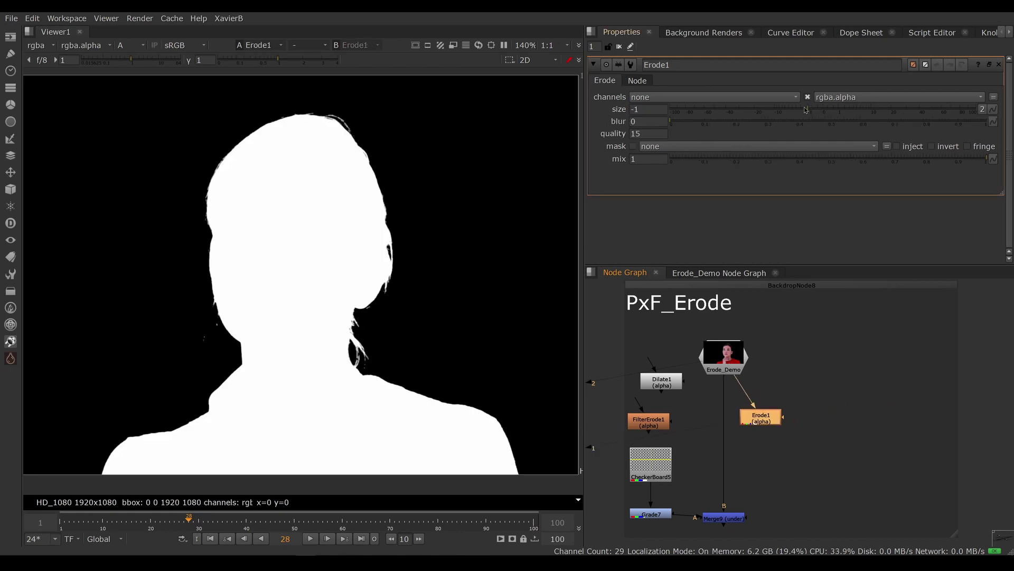
drag(806, 110, 906, 116)
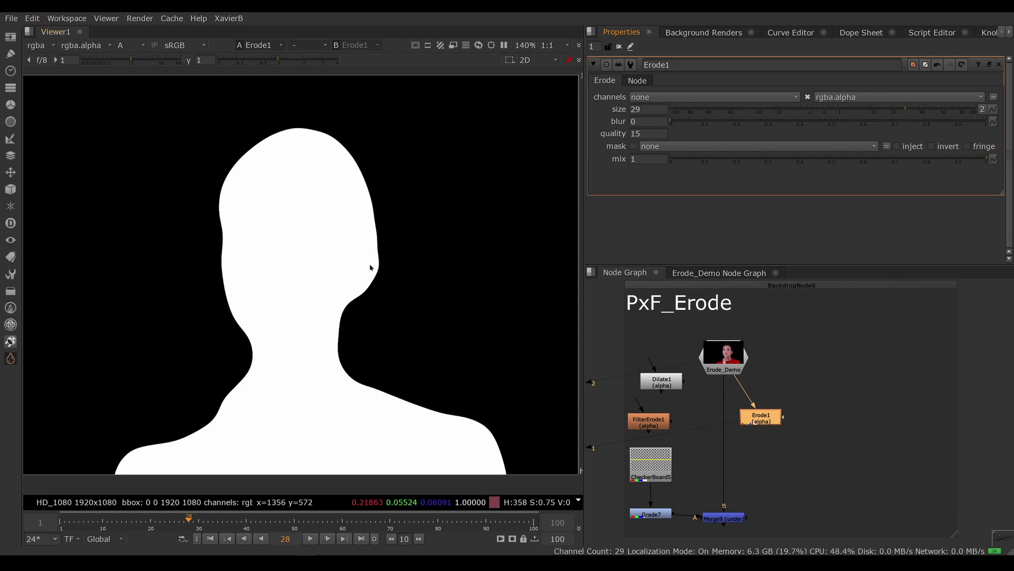
key(a)
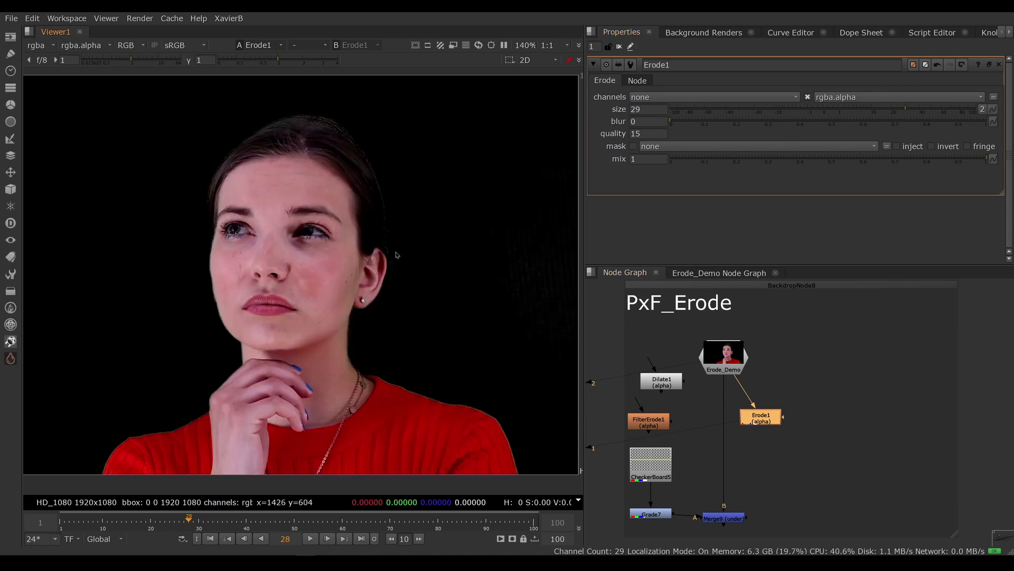
key(a)
Try Erode1's channels as rgba, then rgb, and finally set them to alpha.
click(663, 102)
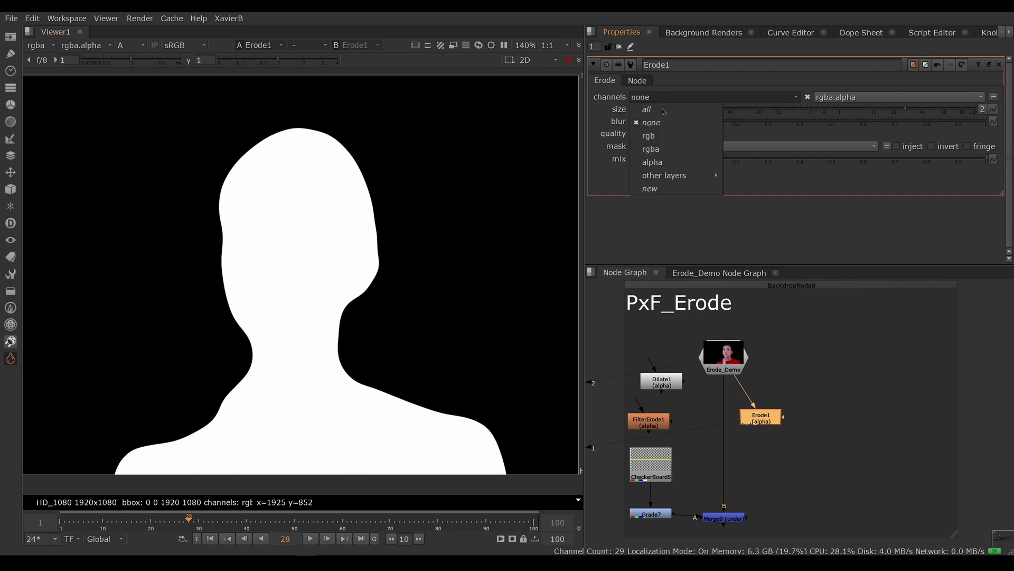
click(660, 149)
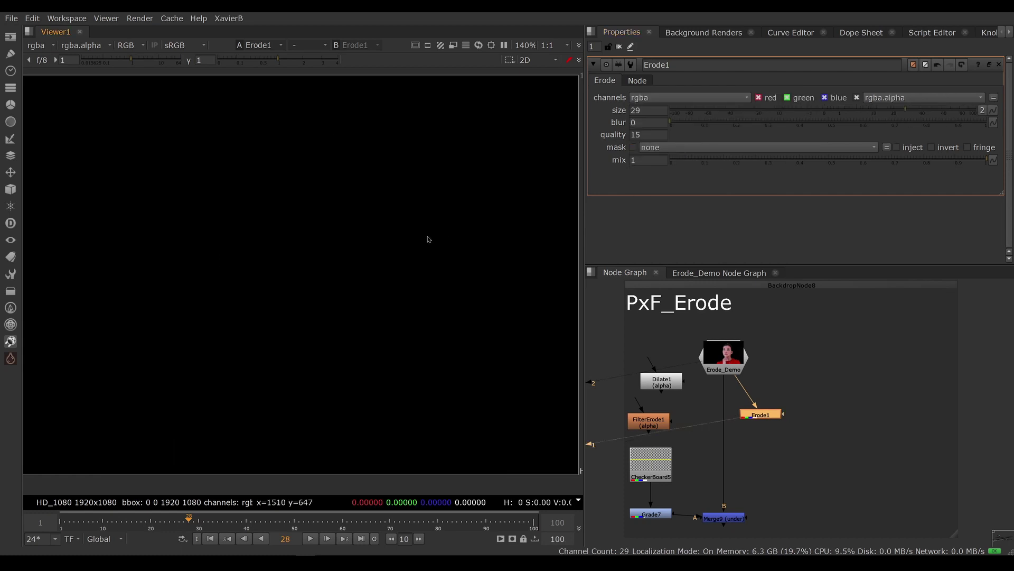
click(664, 100)
click(665, 123)
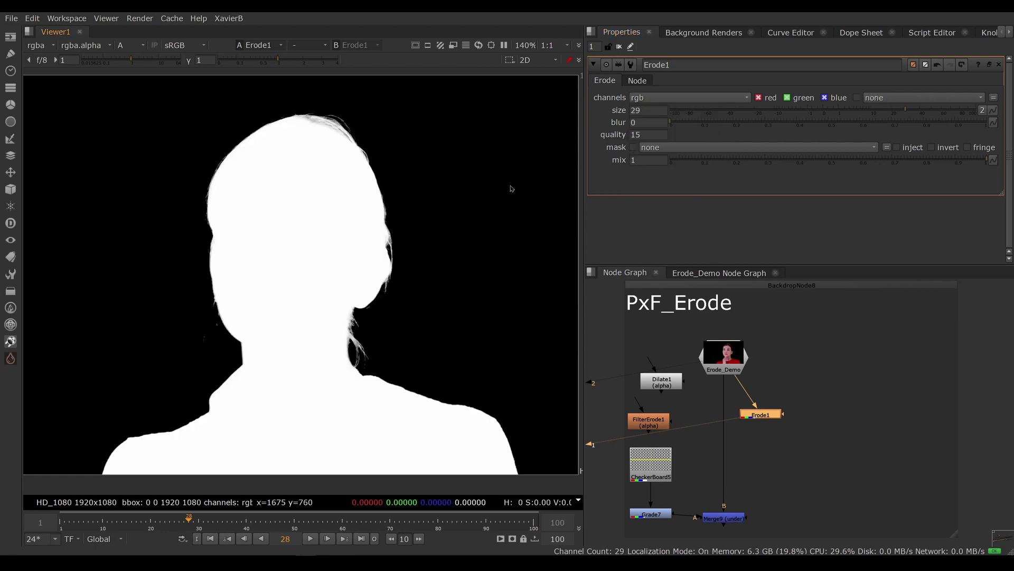
click(669, 99)
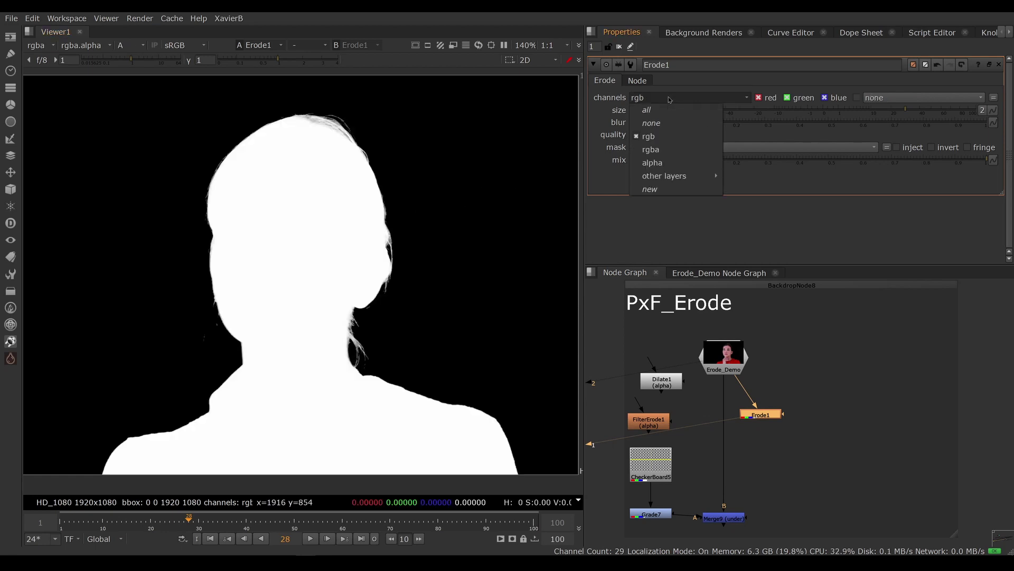
click(648, 162)
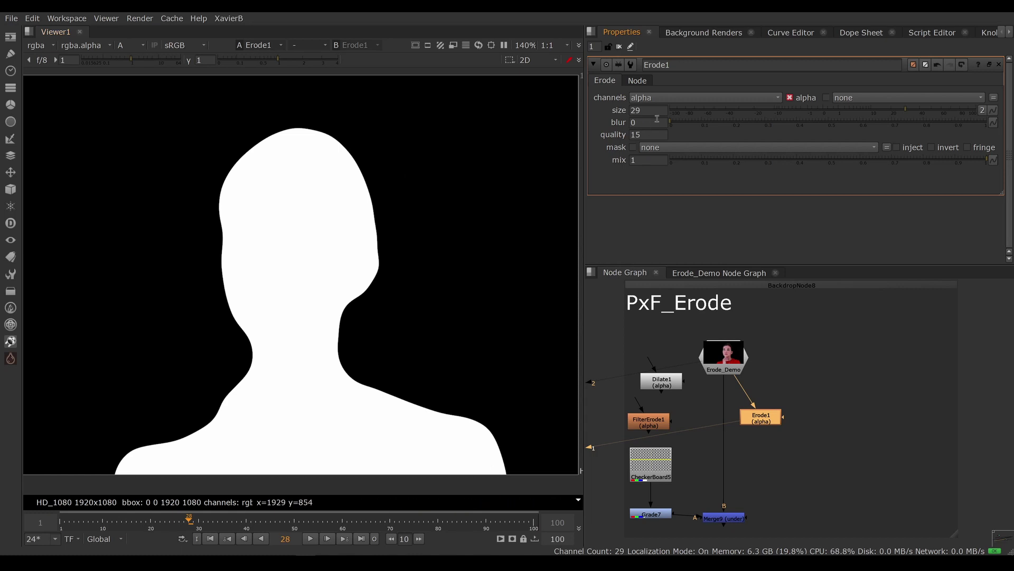
Add blur to Erode1 and toggle the node off and on to compare the head edge.
drag(674, 122, 941, 132)
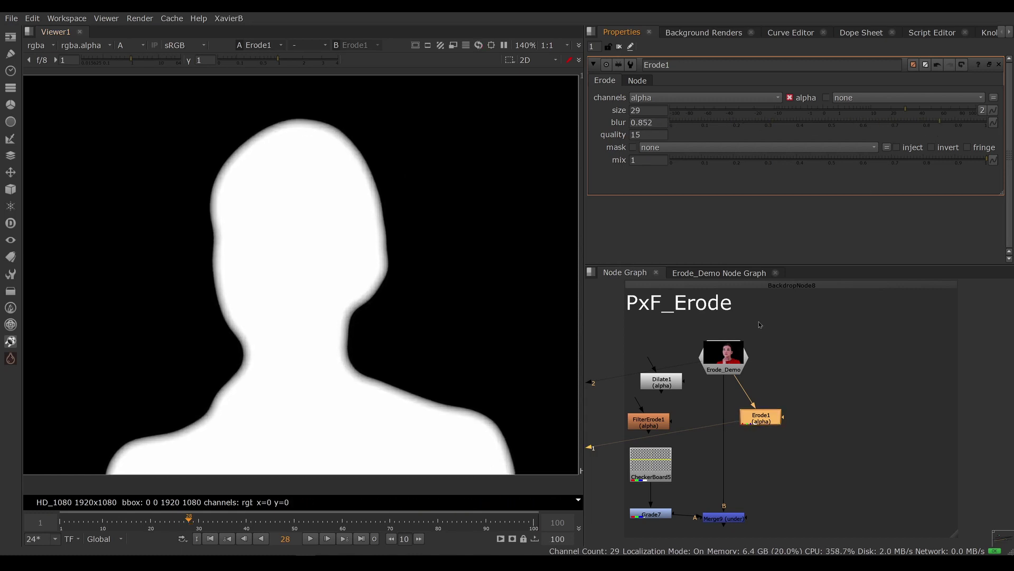
key(d)
key(d)
scroll(394, 222, up, 8)
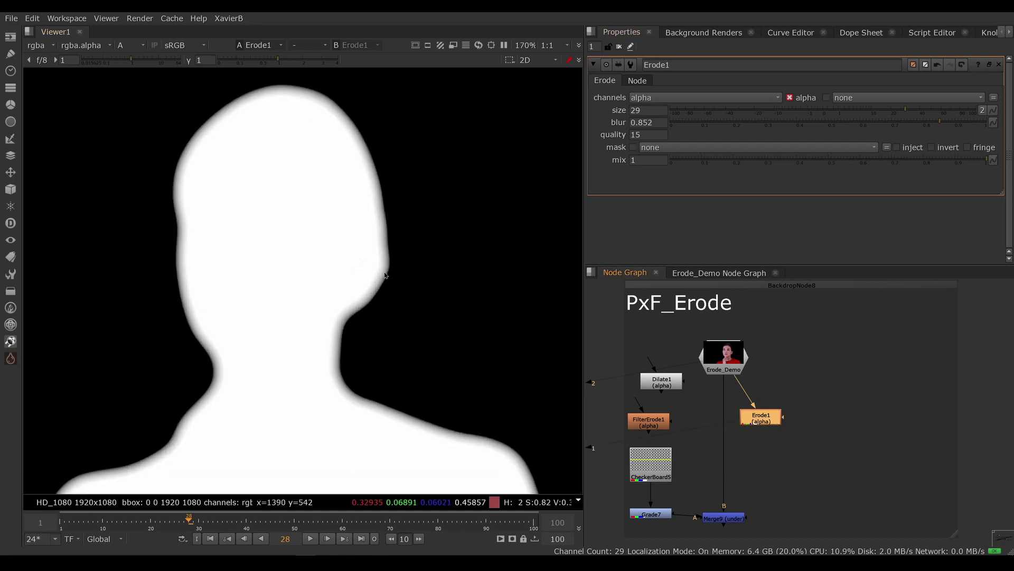
key(d)
key(d)
key(d)
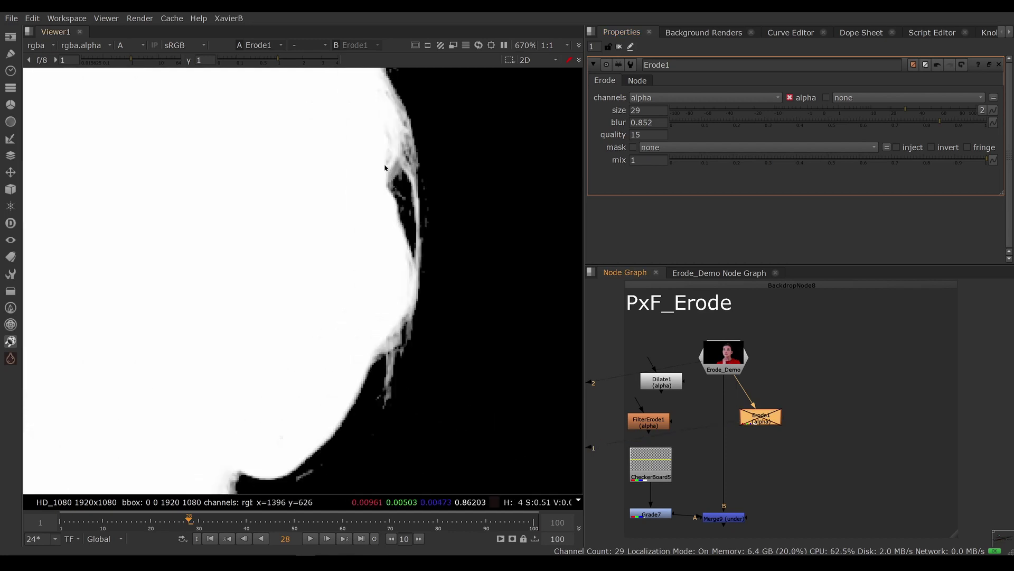
ctrl+shift+drag(384, 162, 408, 215)
key(d)
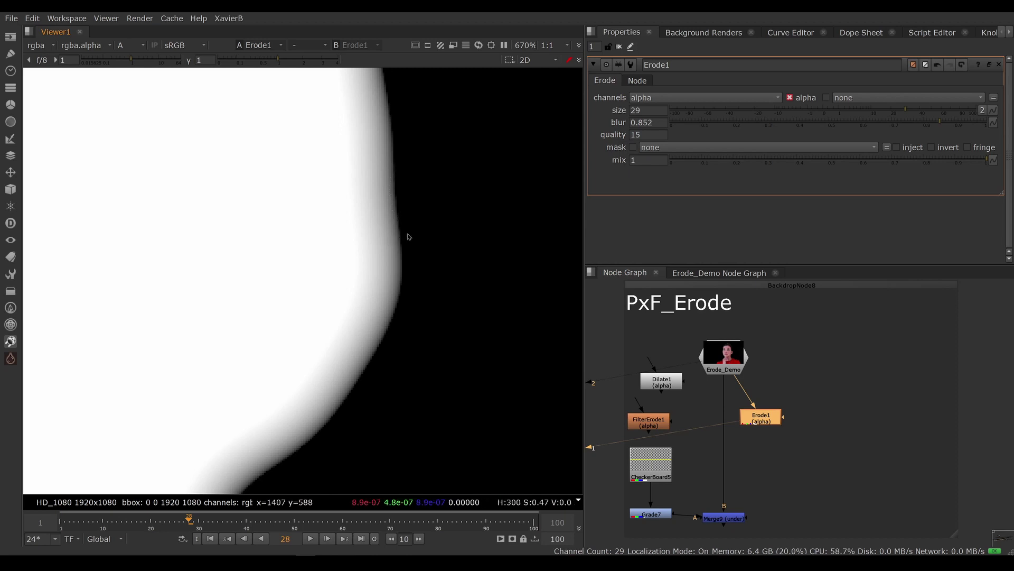
key(d)
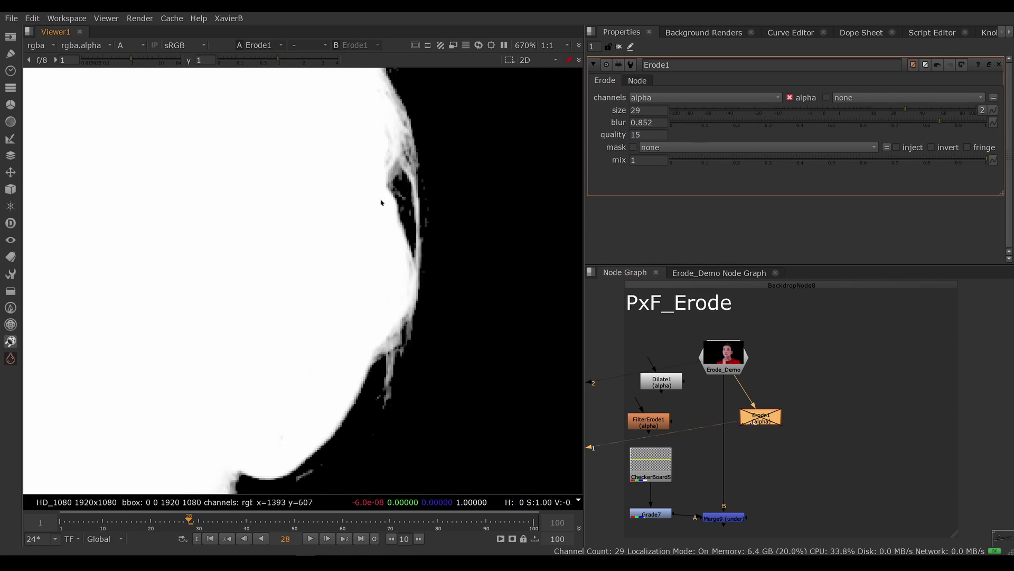
key(d)
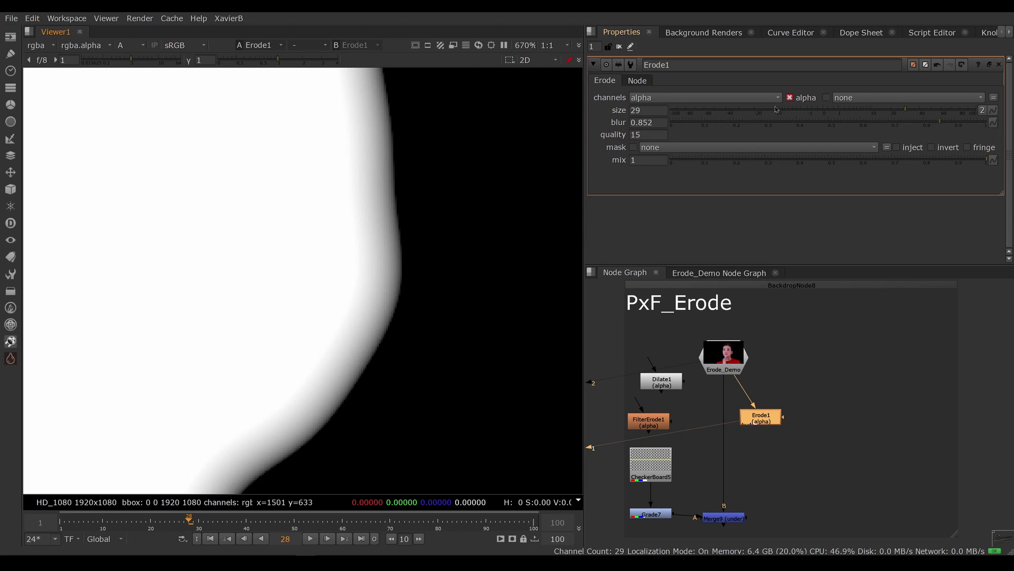
Set Erode1's blur to 2 and its size to 139.
drag(913, 113, 986, 125)
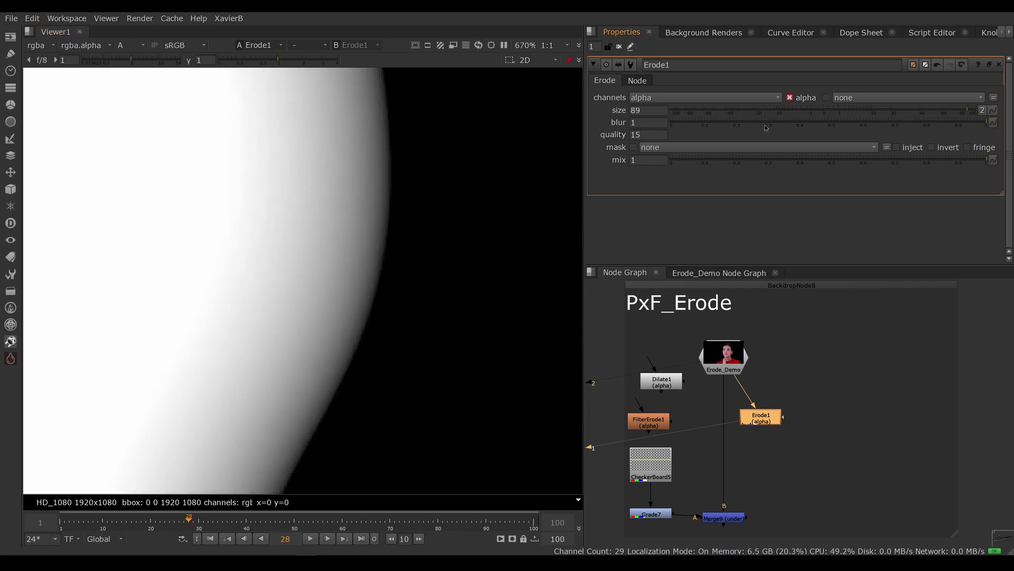
double_click(640, 122)
text(2)
key(Return)
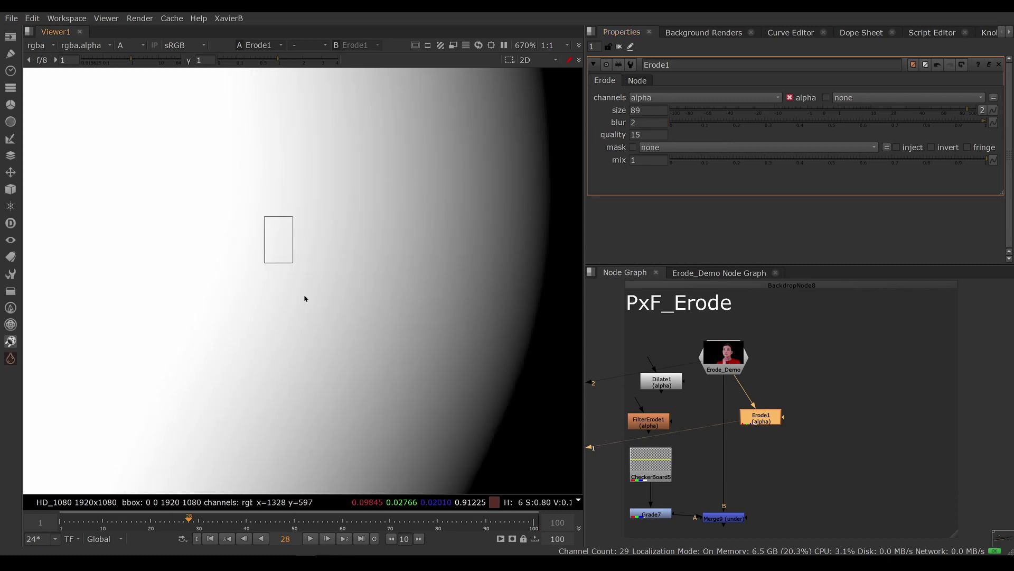
scroll(364, 335, down, 7)
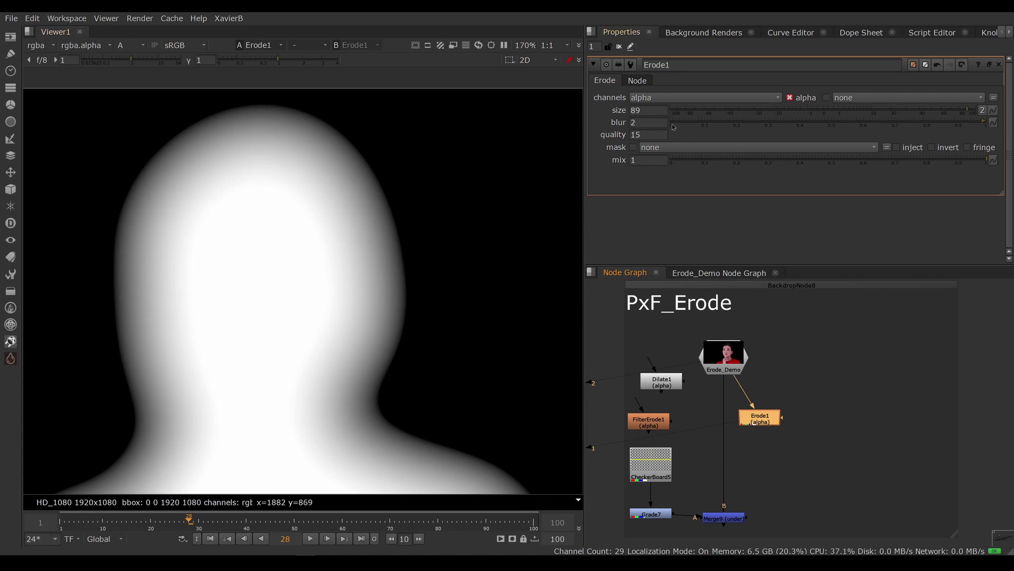
click(638, 111)
text(99)
key(Return)
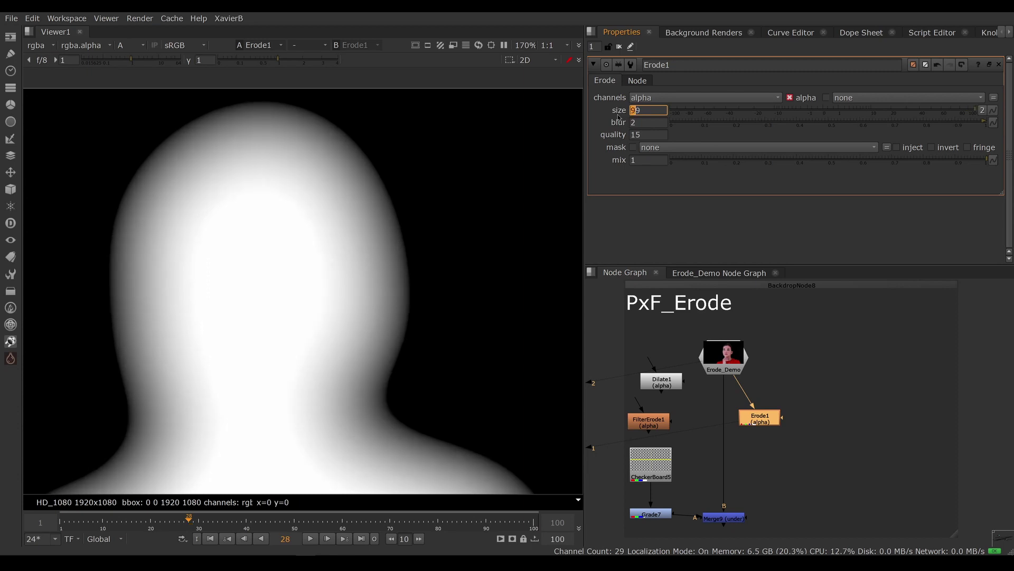
key(Up)
key(Up)
key(Up)
key(Up)
key(Up)
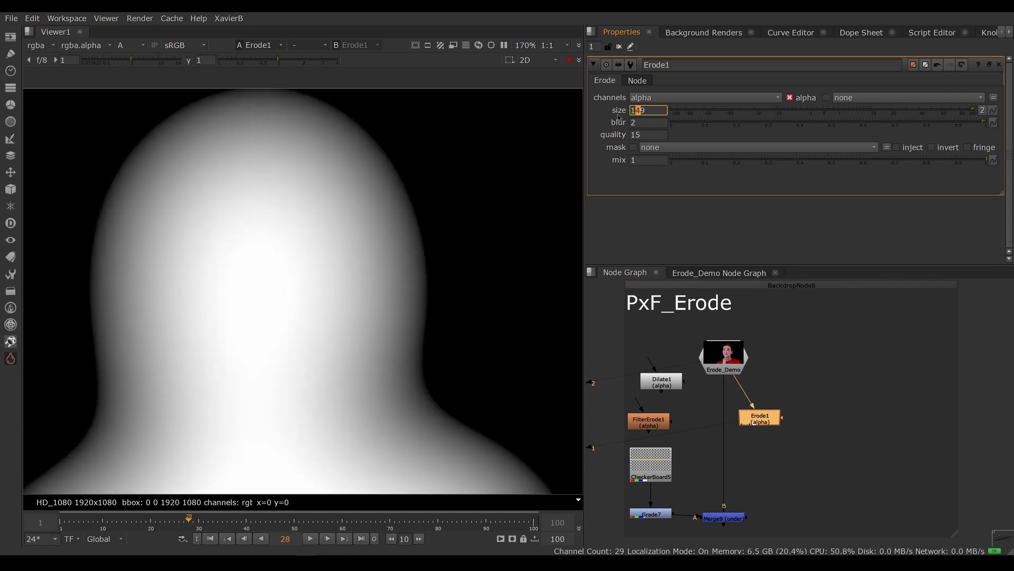
key(Down)
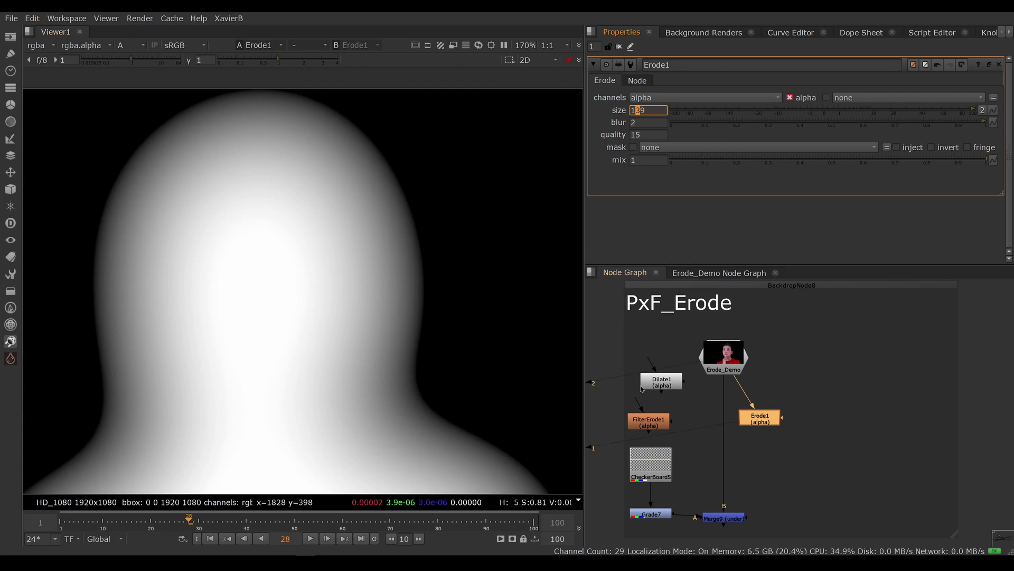
Stack Dilate1 and FilterErode1 higher and park a detached Erode1 beneath them.
drag(642, 389, 632, 353)
drag(651, 422, 657, 391)
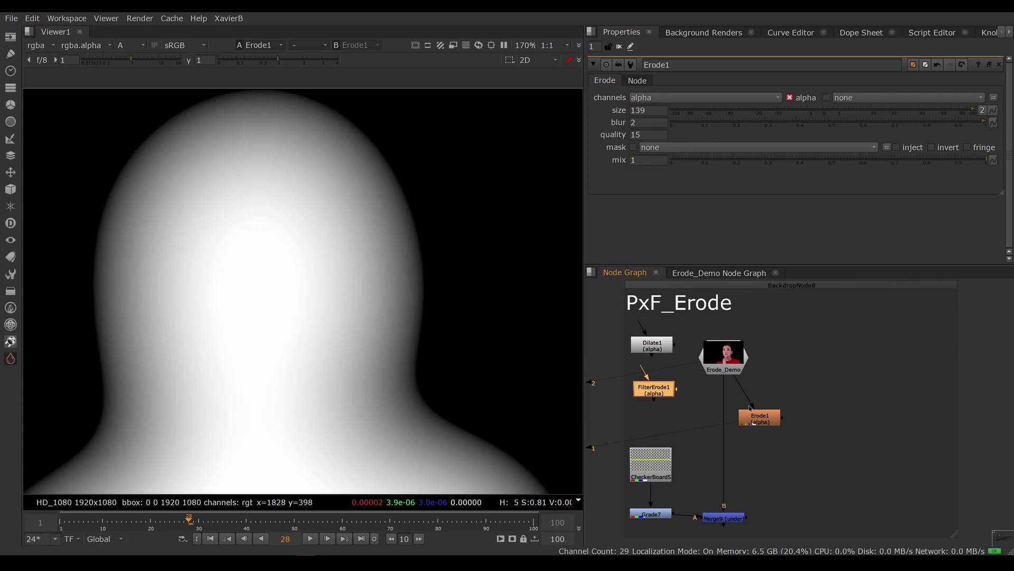
drag(755, 405, 651, 421)
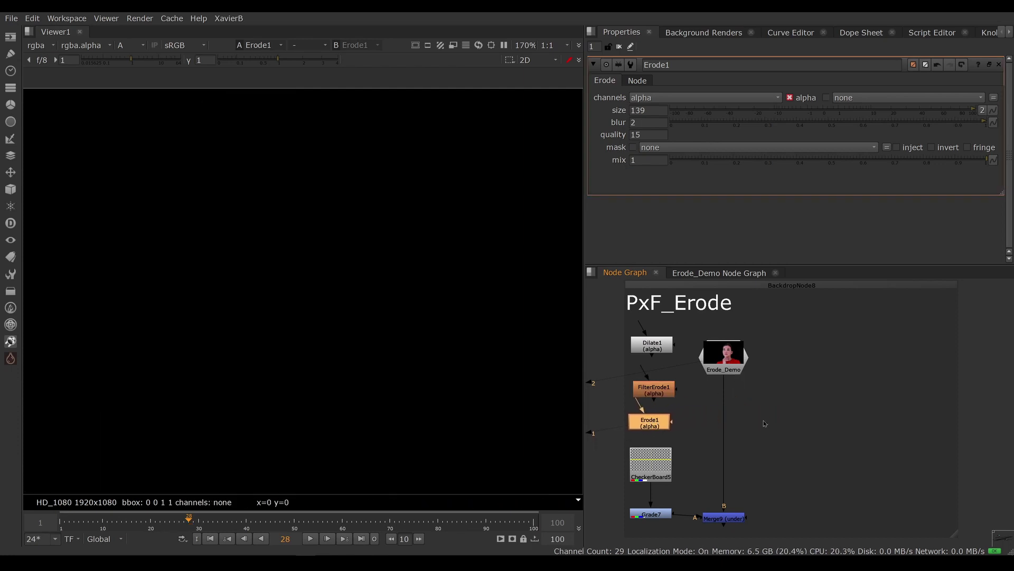
Insert a PxF_Erode node between Erode_Demo and Merge9 and view its alpha.
click(681, 409)
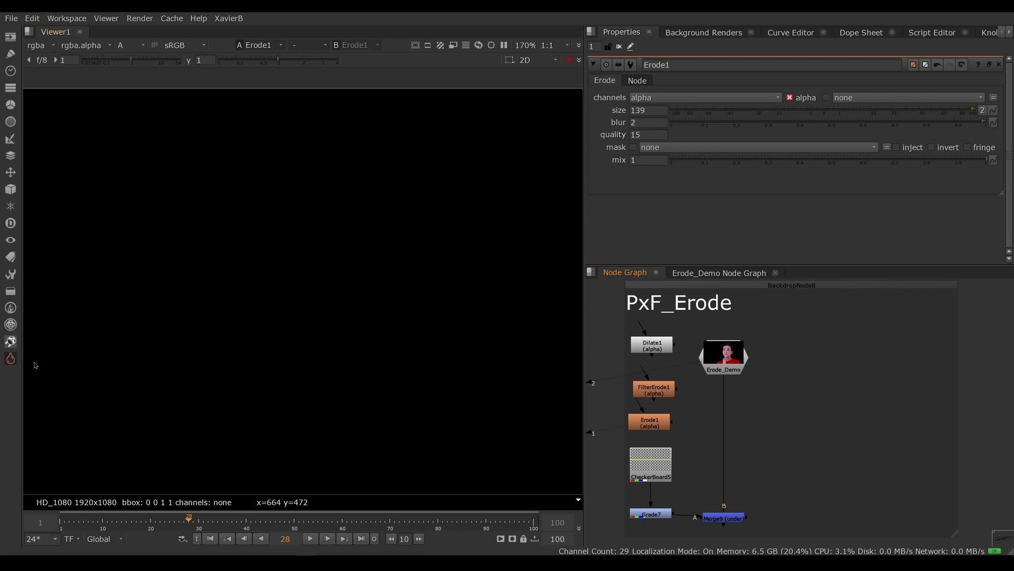
click(10, 360)
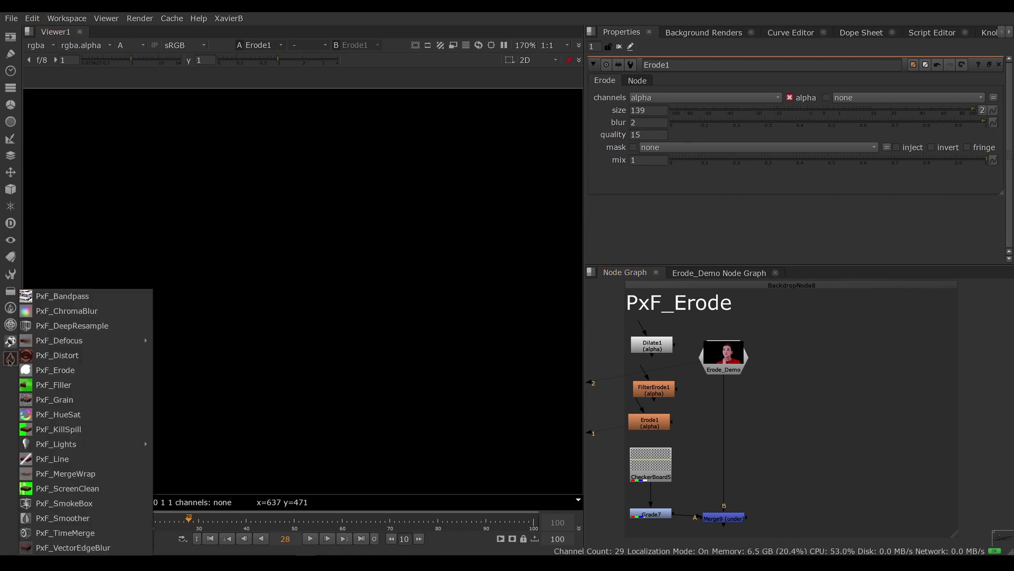
click(55, 376)
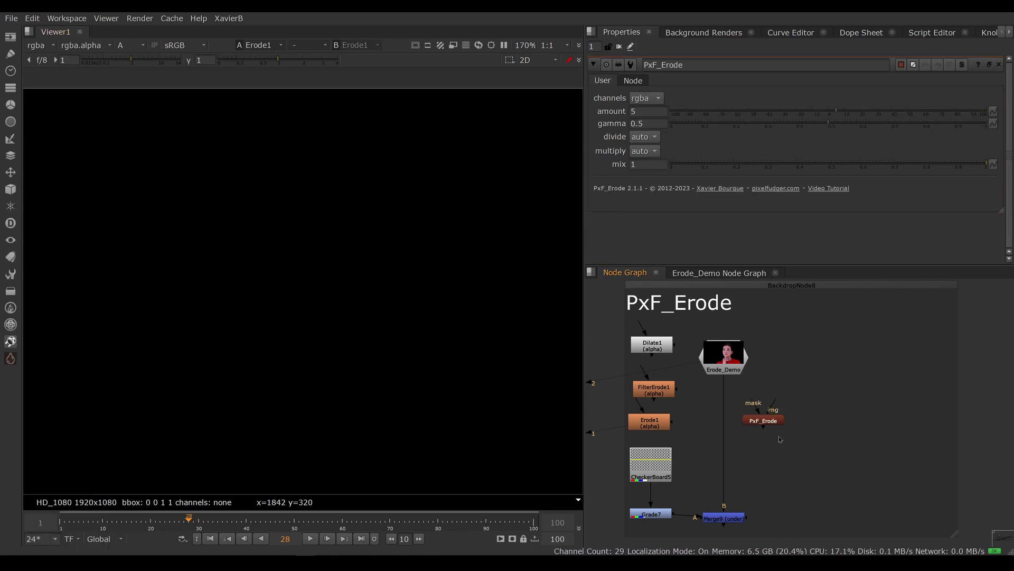
drag(772, 422, 731, 423)
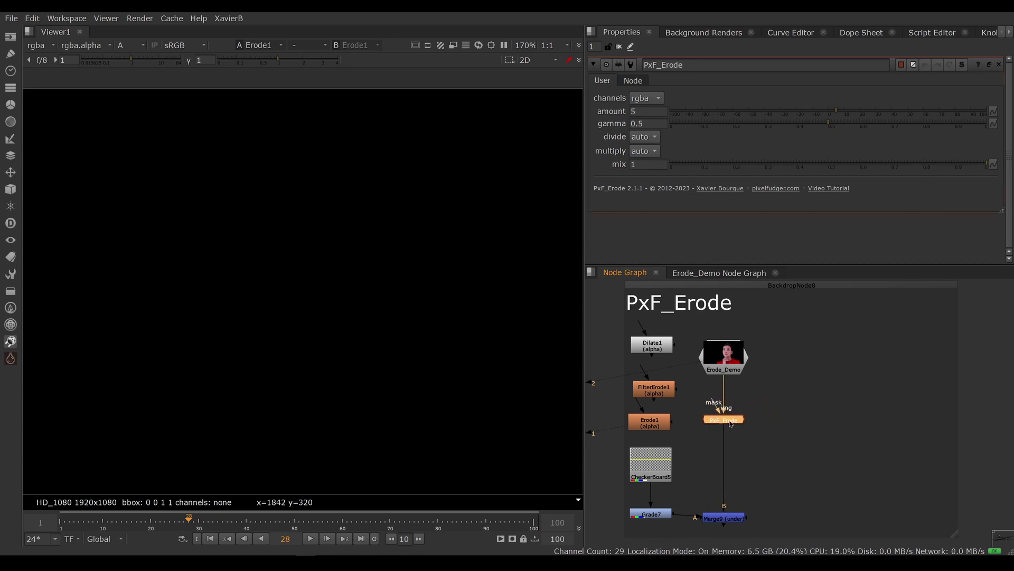
key(1)
key(a)
key(a)
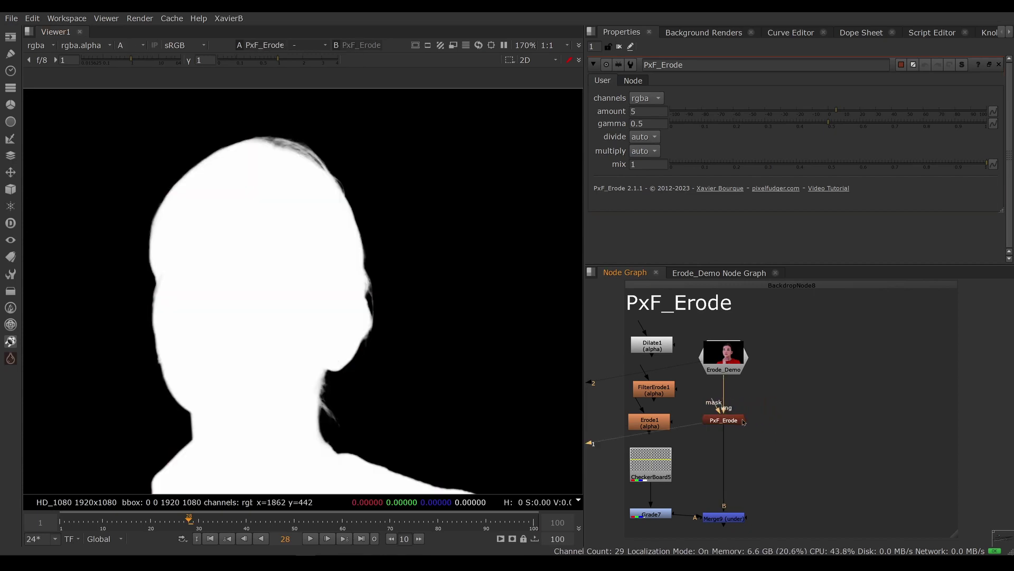
click(741, 423)
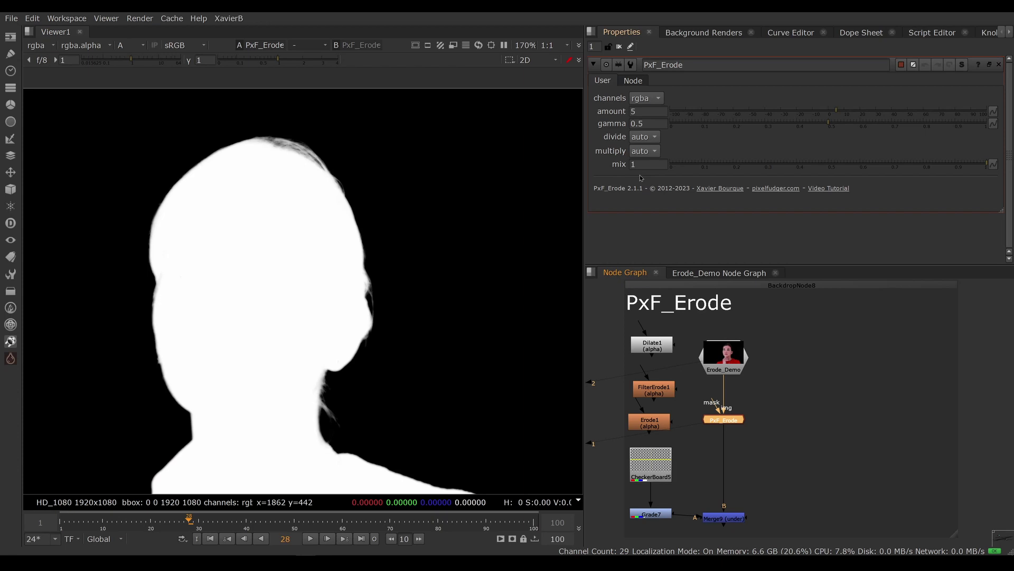
Set PxF_Erode's amount to 98 and gamma to 0.146.
click(642, 112)
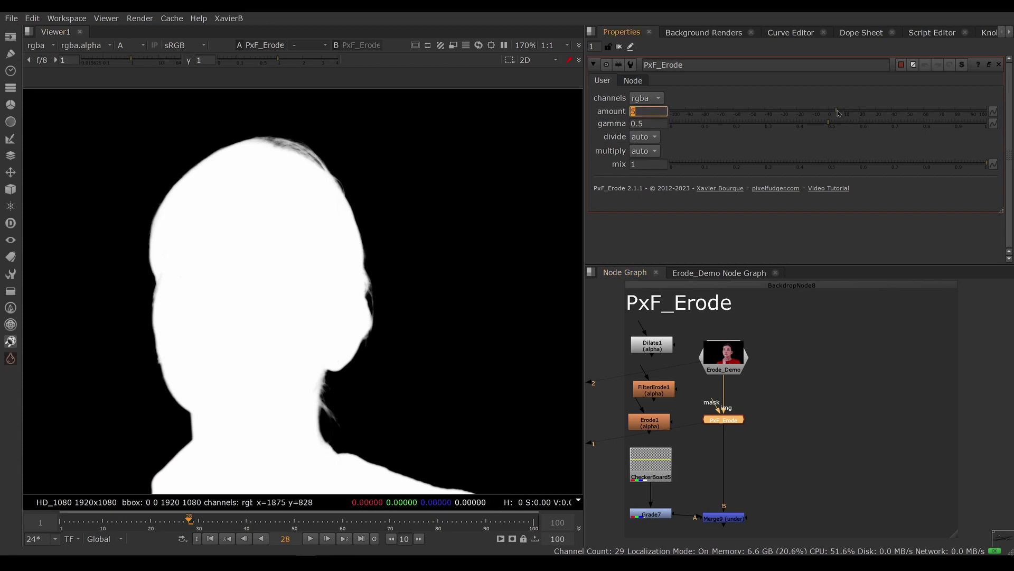
drag(838, 112, 987, 113)
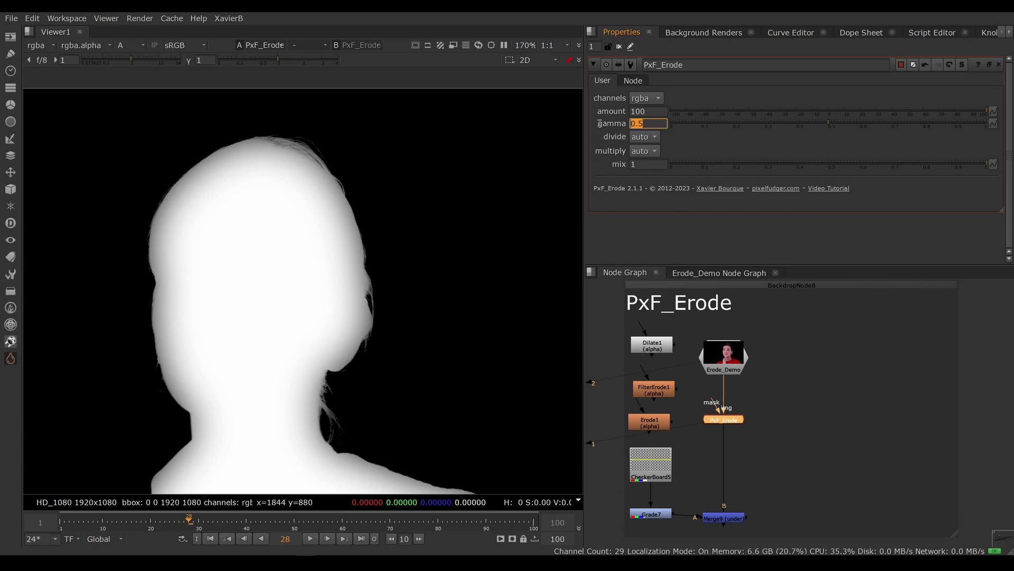
click(661, 125)
drag(828, 125, 717, 127)
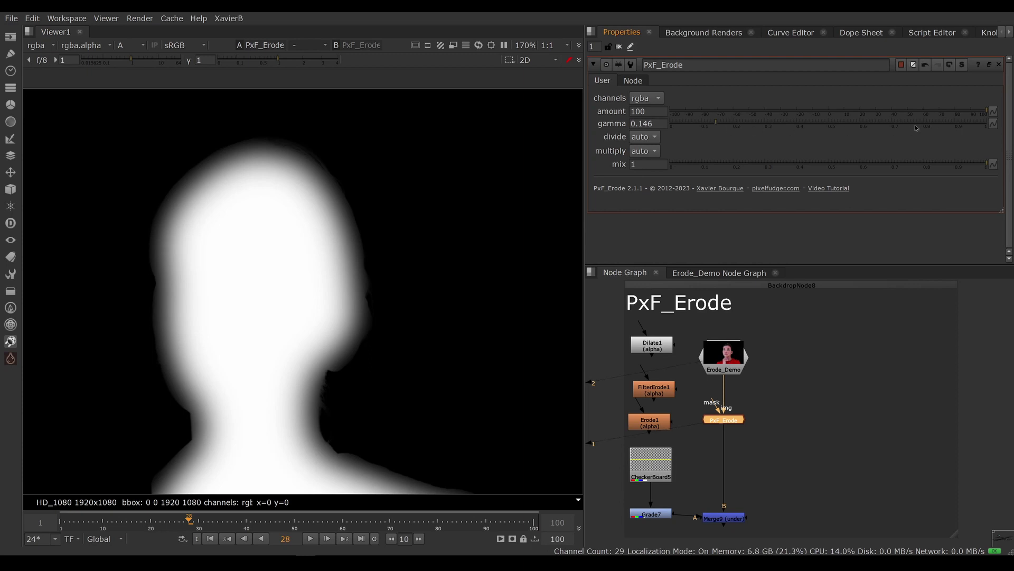
mouse_move(981, 113)
mouse_down()
mouse_move(849, 113)
mouse_move(994, 117)
mouse_up()
Zoom the viewer in to sample averaged pixel values at the neck edge, then zoom back out.
scroll(325, 360, up, 5)
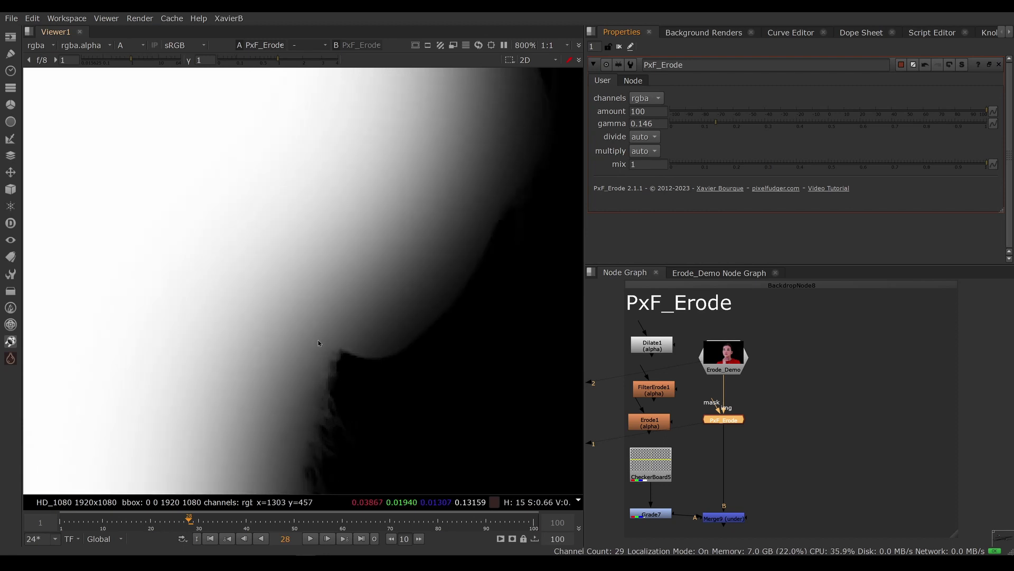
ctrl+shift+drag(317, 332, 368, 380)
ctrl+click(368, 382)
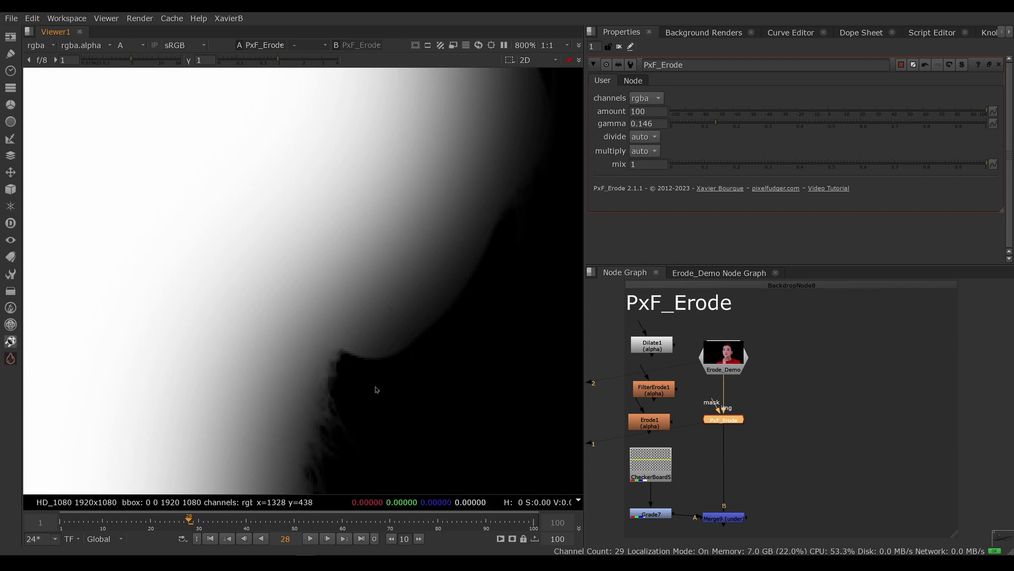
scroll(350, 370, down, 4)
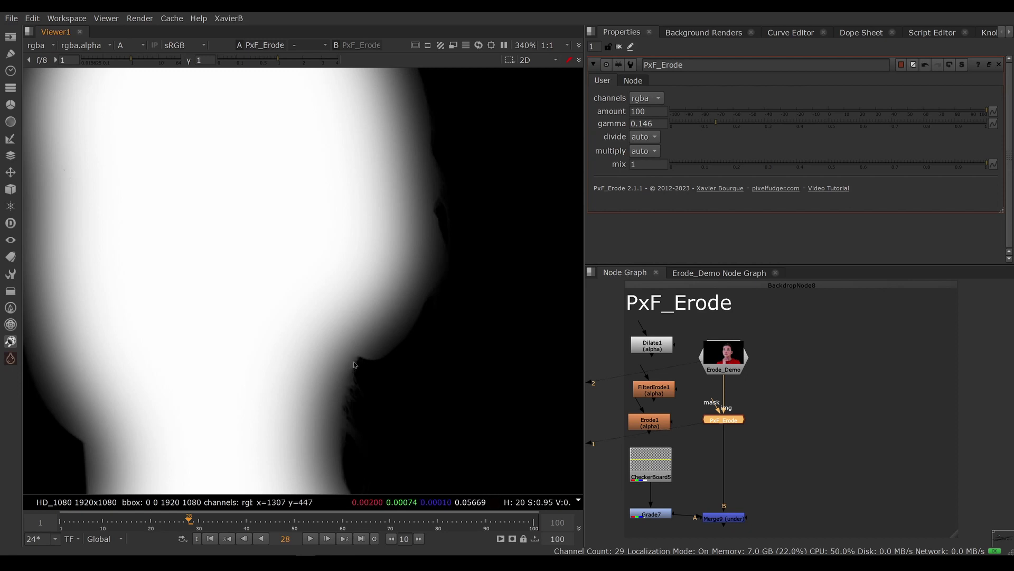
scroll(353, 379, down, 2)
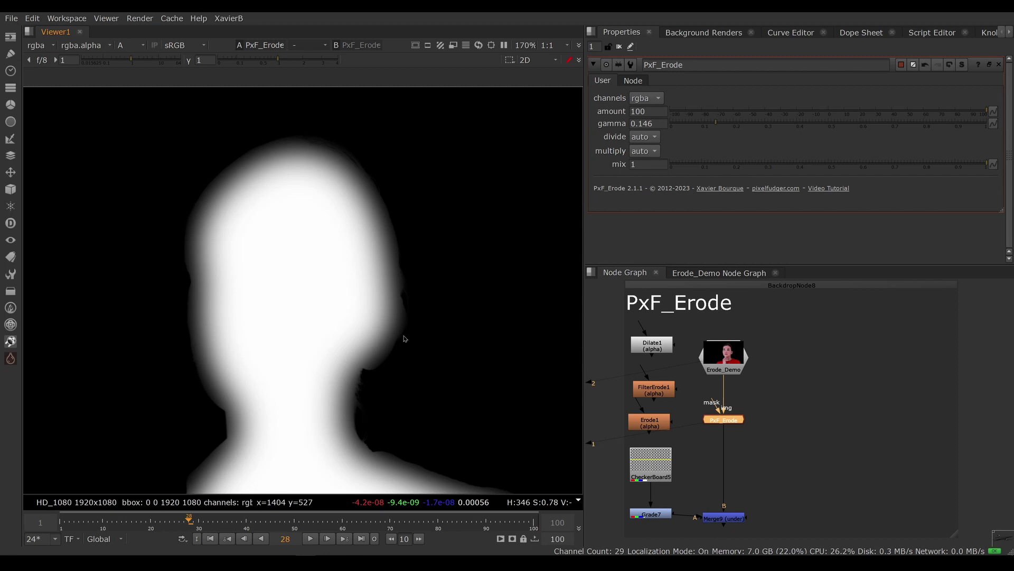
key(a)
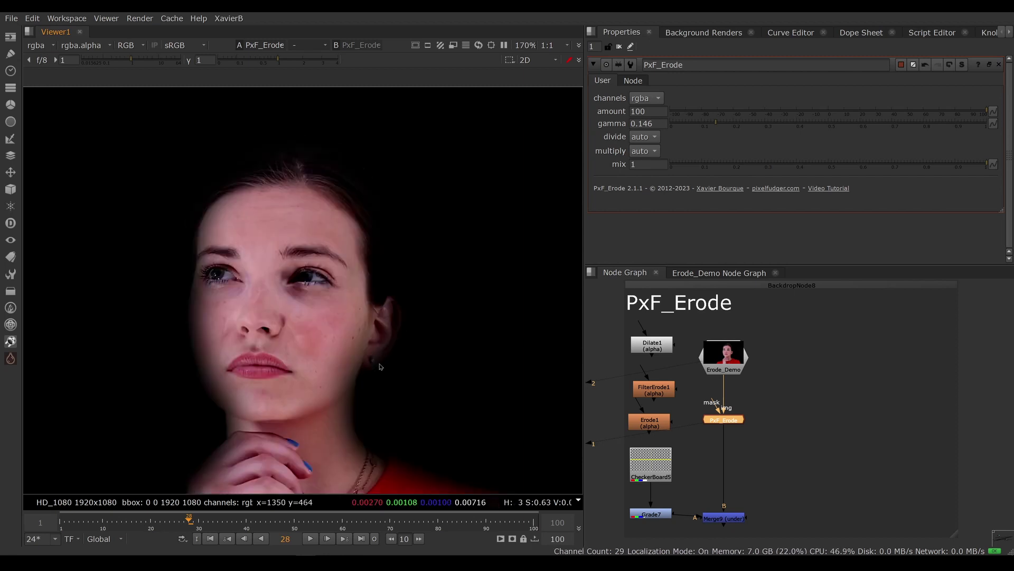
middle_drag(354, 201, 355, 103)
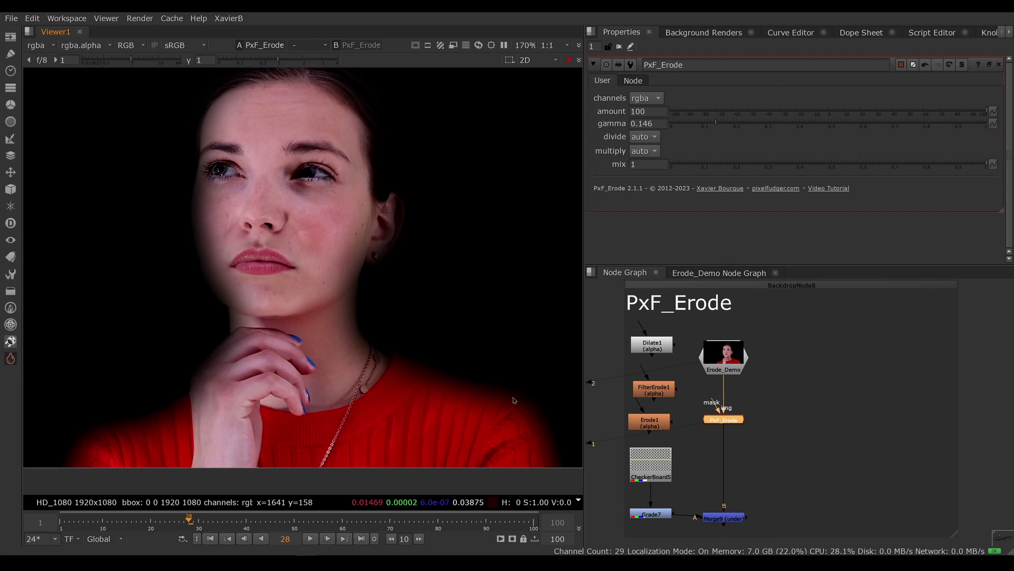
click(733, 518)
key(1)
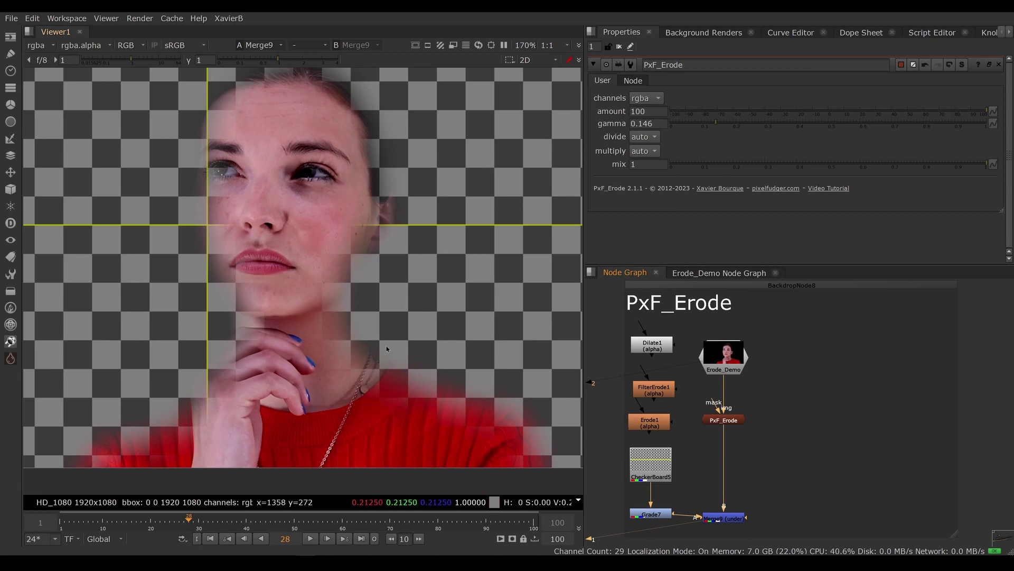
click(731, 423)
key(1)
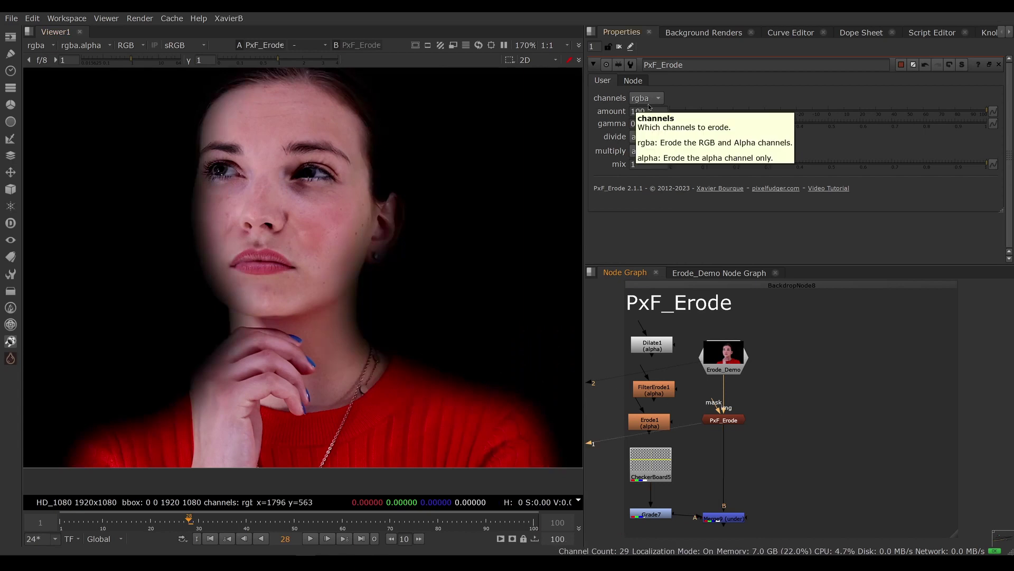
key(a)
key(a)
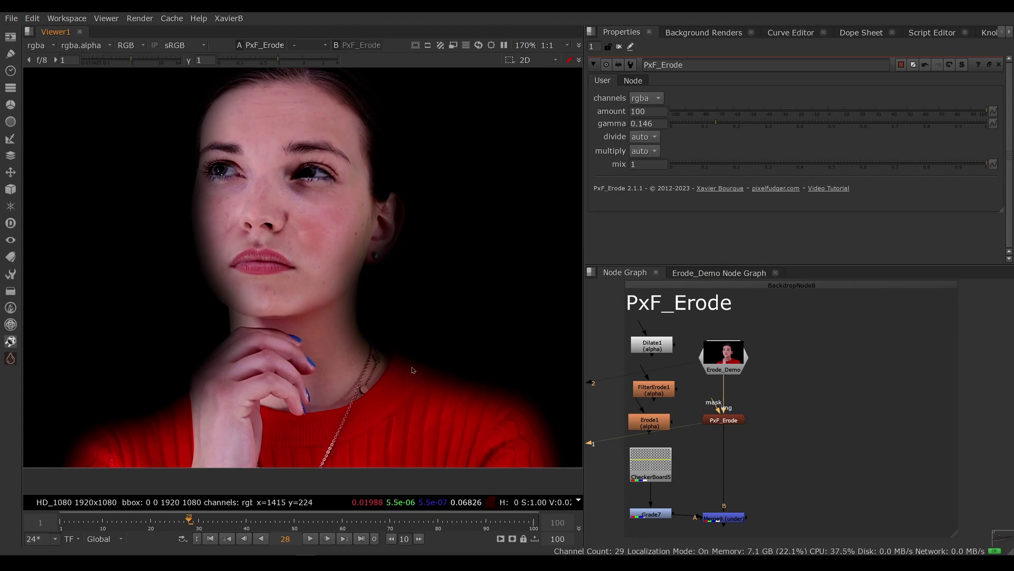
Switch PxF_Erode's channels to alpha, check the matte, then view Merge9's checkerboard composite.
click(649, 99)
click(649, 112)
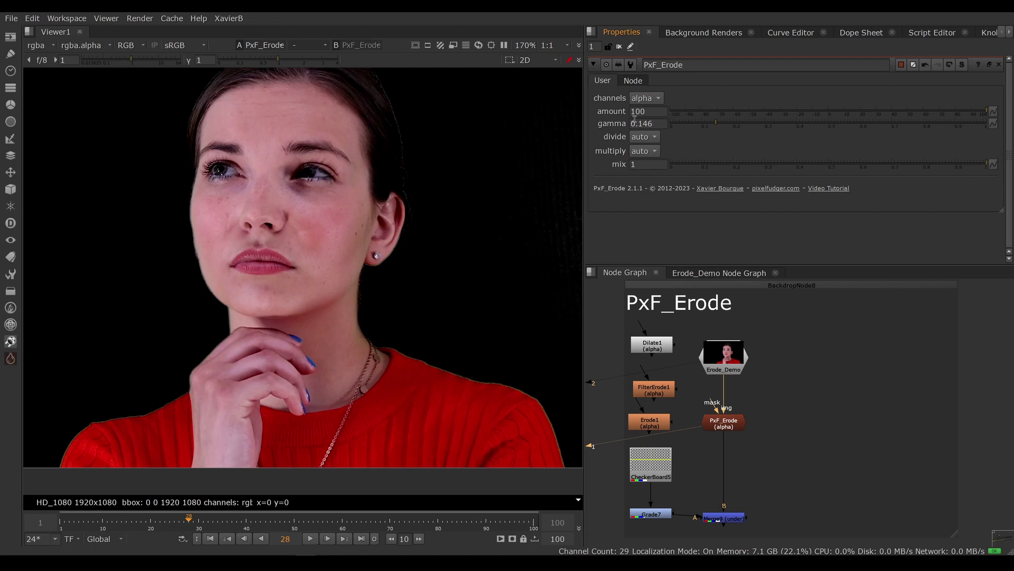
key(a)
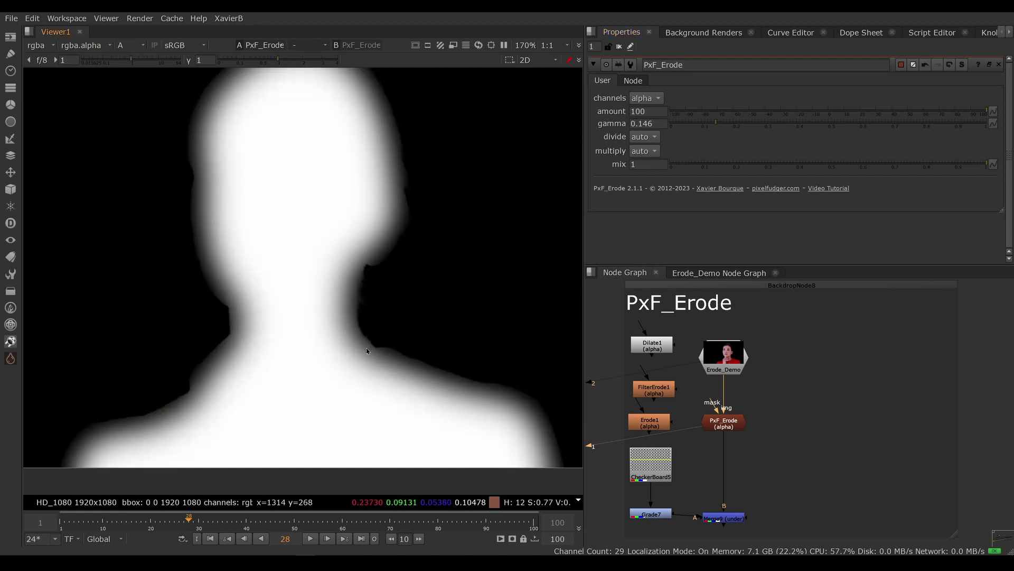
key(a)
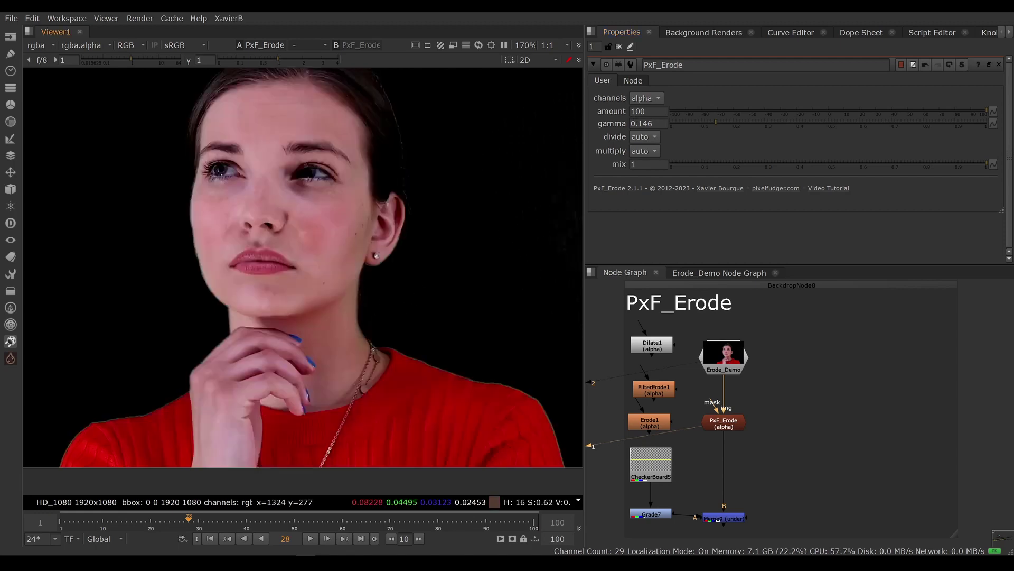
click(726, 519)
key(1)
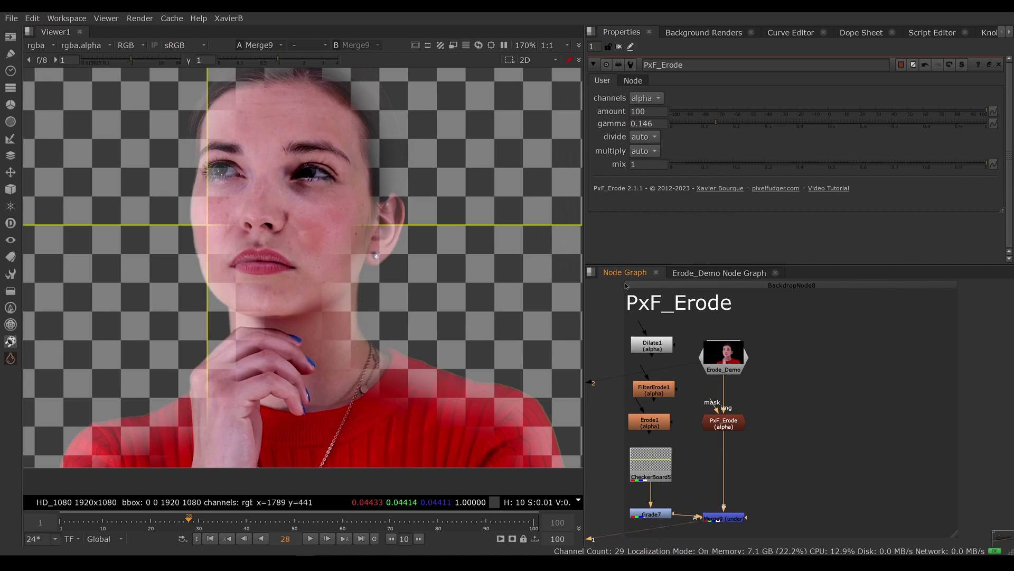
Switch PxF_Erode's channels back to rgba and view its own output on black.
click(657, 96)
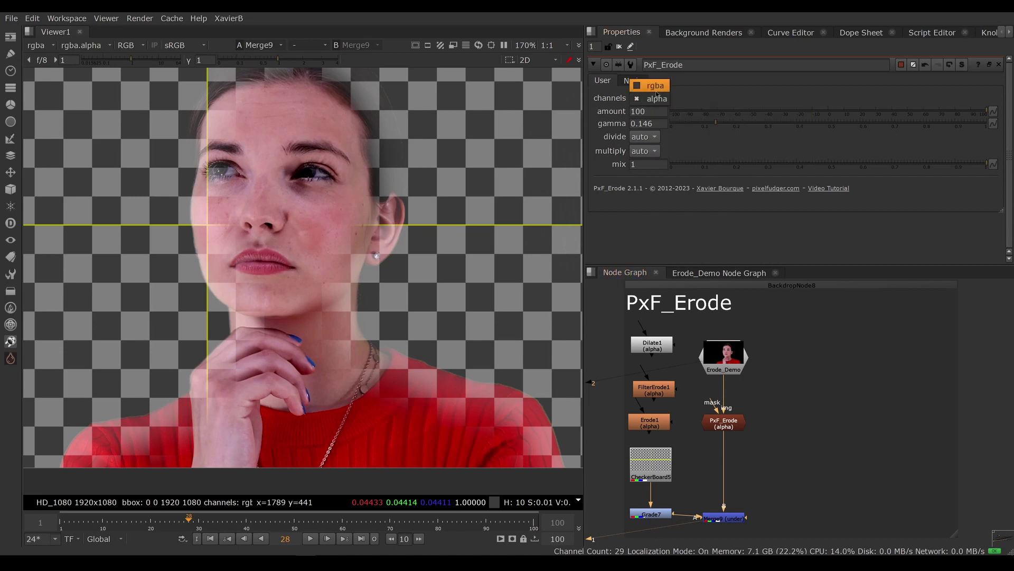
click(657, 88)
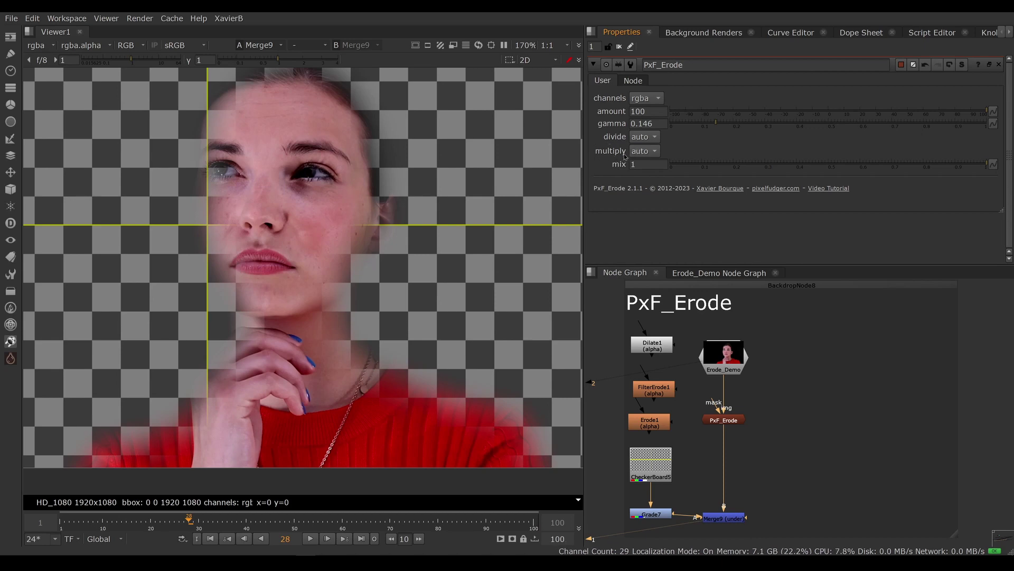
mouse_move(648, 139)
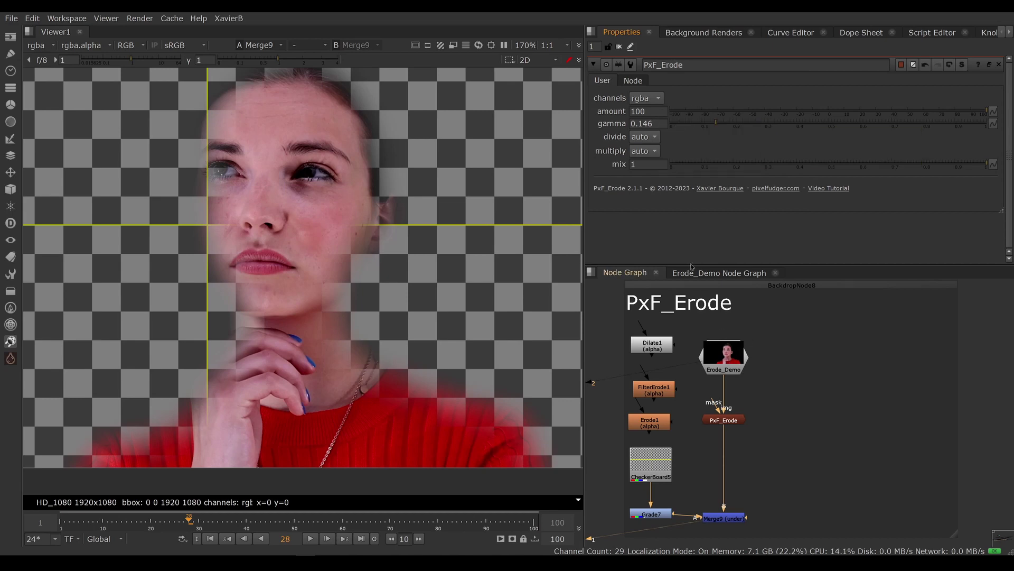
key(1)
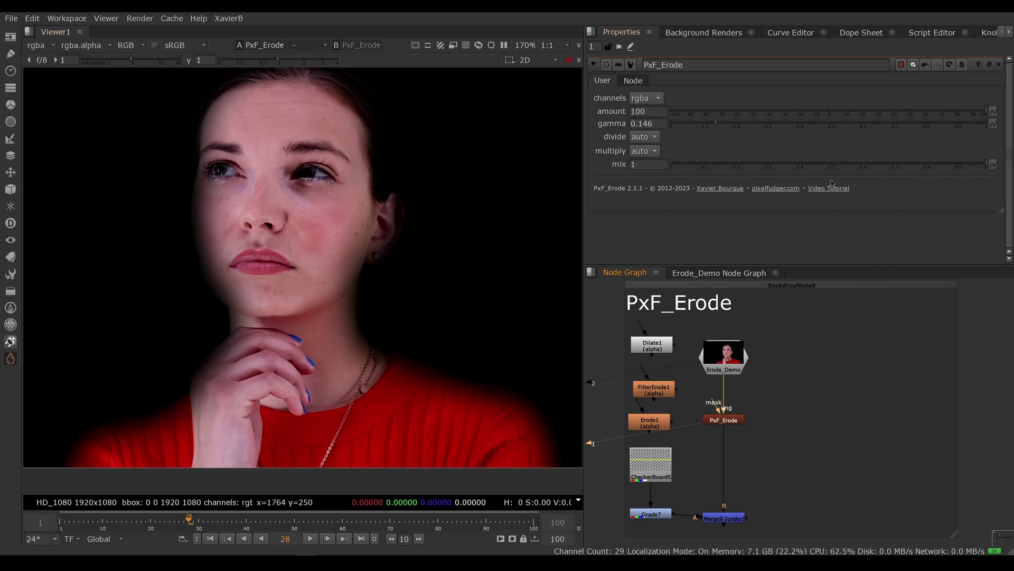
click(723, 419)
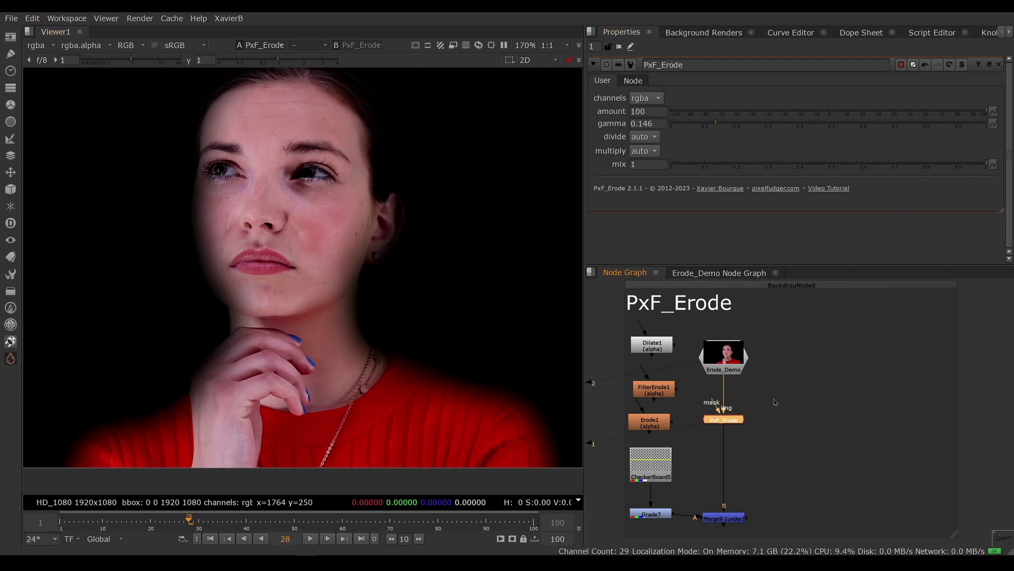
click(724, 429)
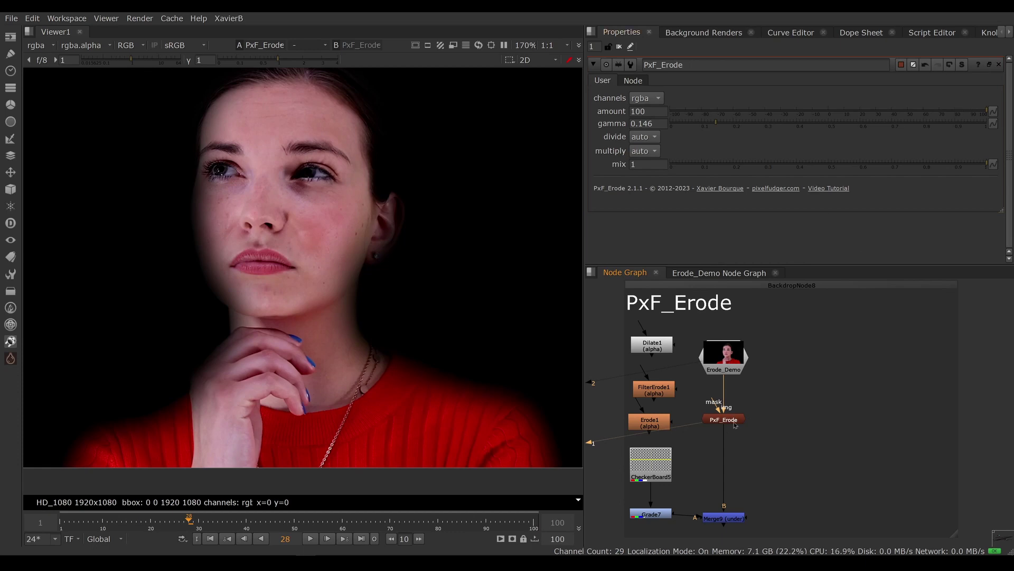
click(730, 420)
Drag PxF_Erode's amount to -69.5 to grow the matte, then up to 62.5.
key(a)
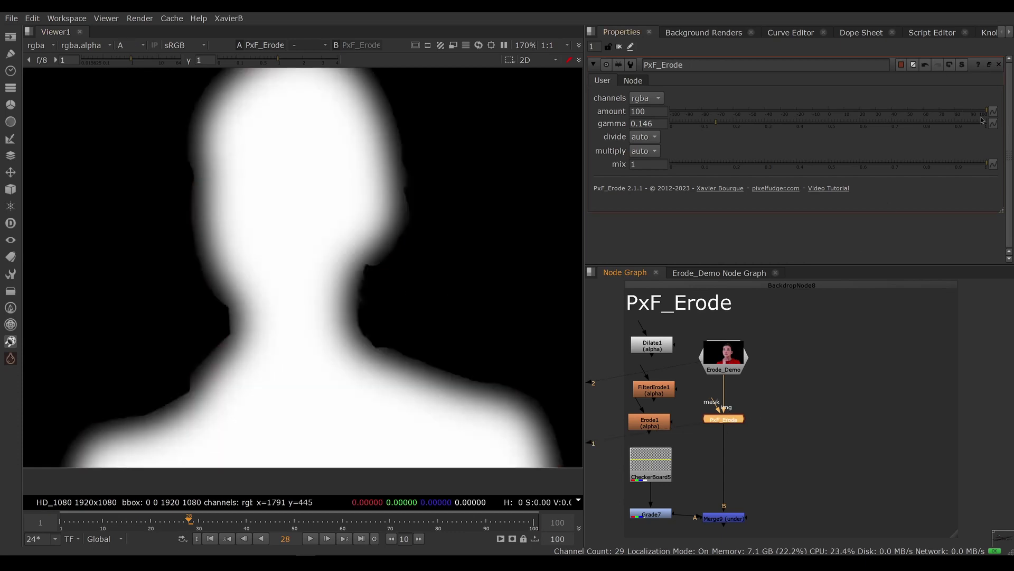
drag(985, 113, 718, 114)
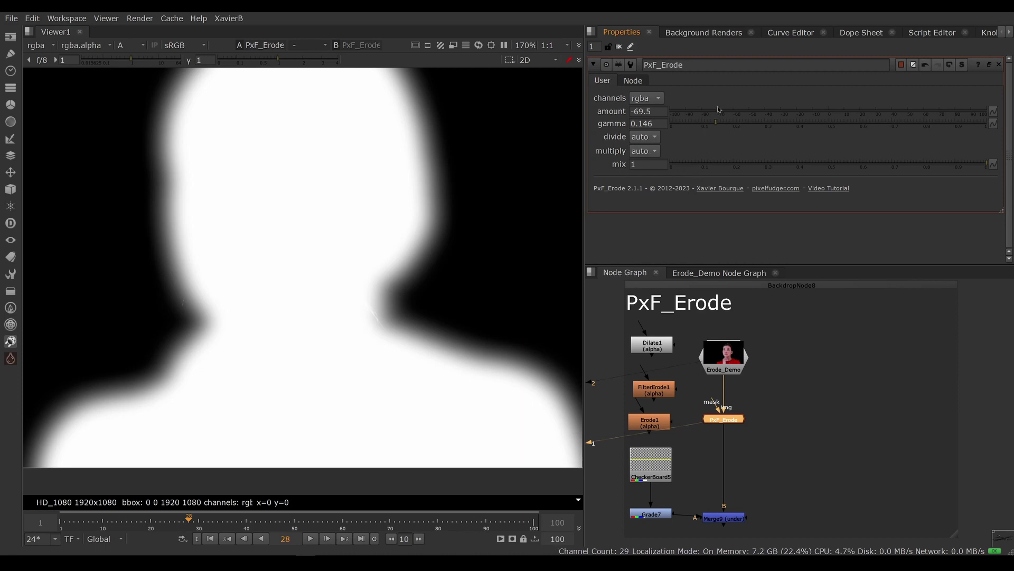
drag(724, 111, 928, 129)
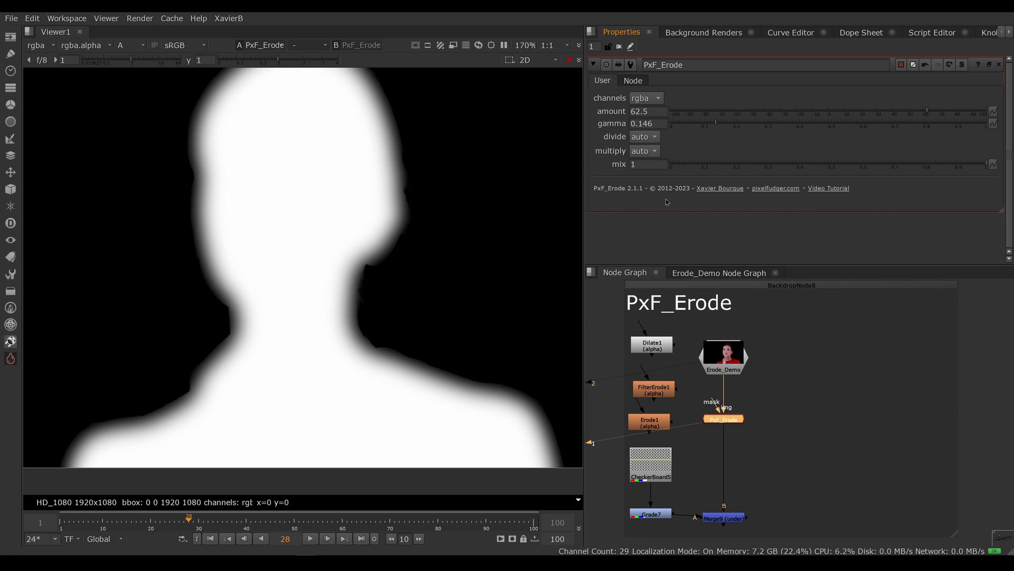
Show the Merge9 composite over the checkerboard in the viewer.
click(640, 167)
drag(738, 517, 739, 512)
key(1)
key(a)
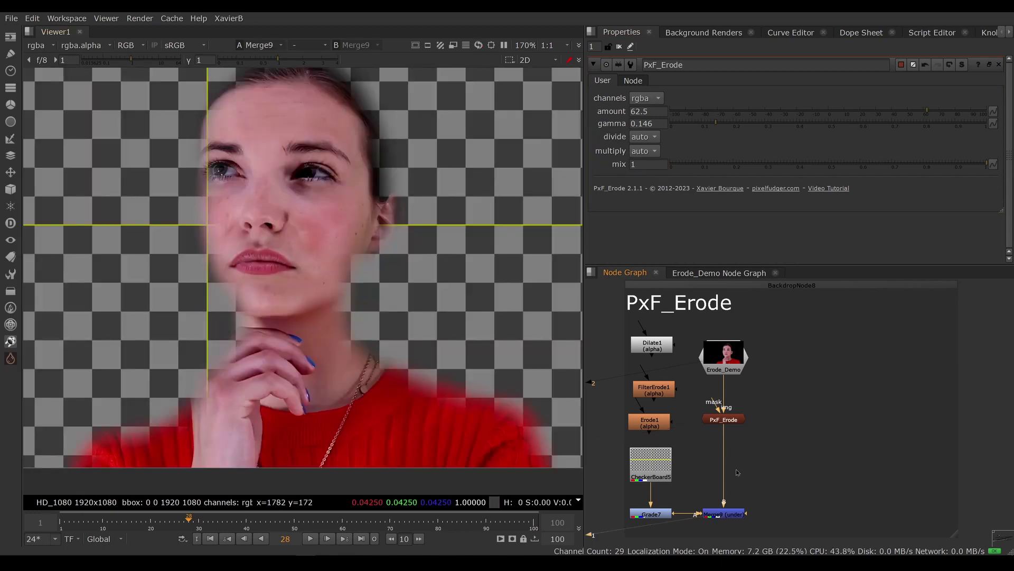
Compare PxF_Erode's mix at 0 against 1, leaving it at 1.
click(735, 421)
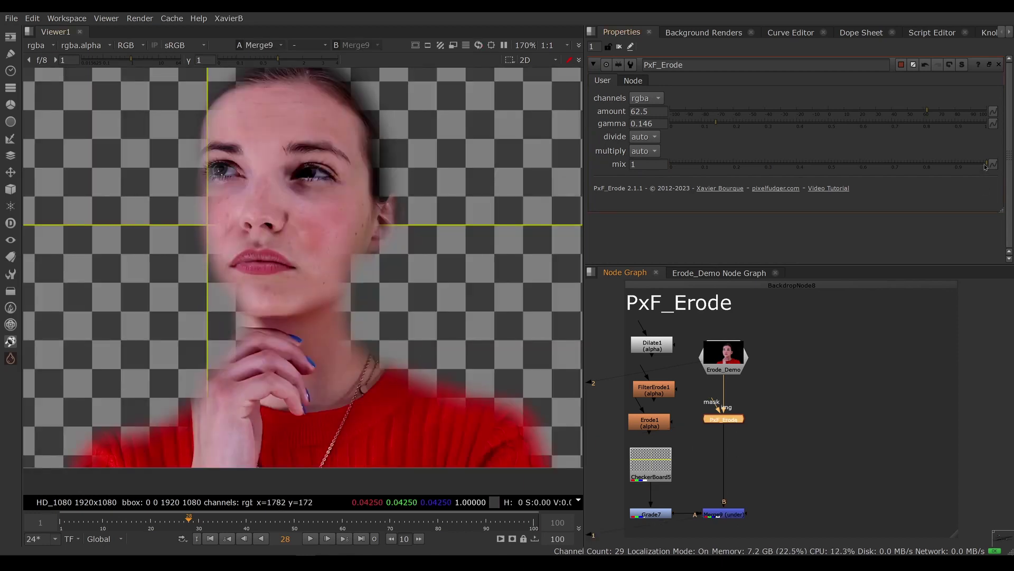
drag(984, 172, 633, 161)
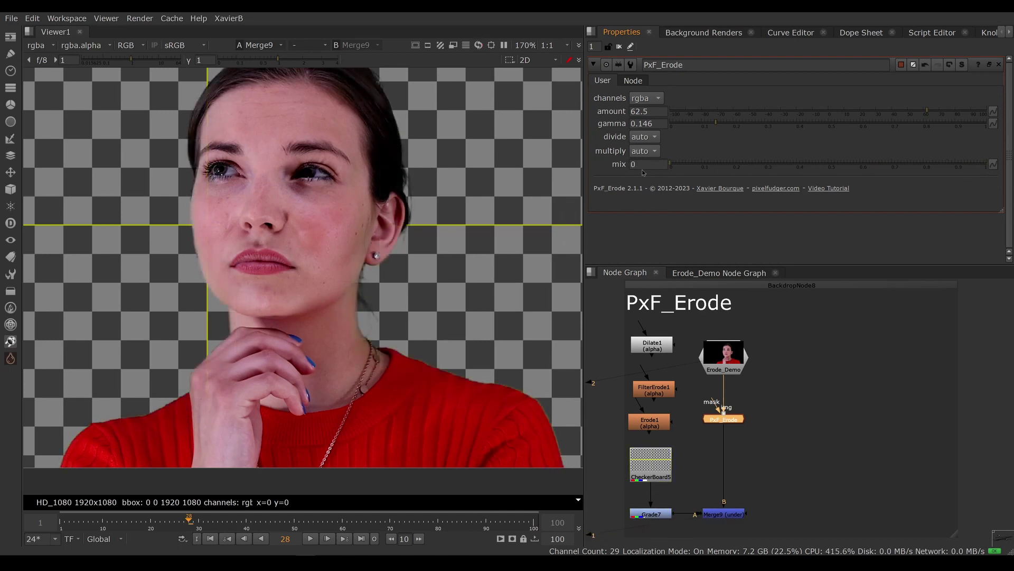
click(985, 165)
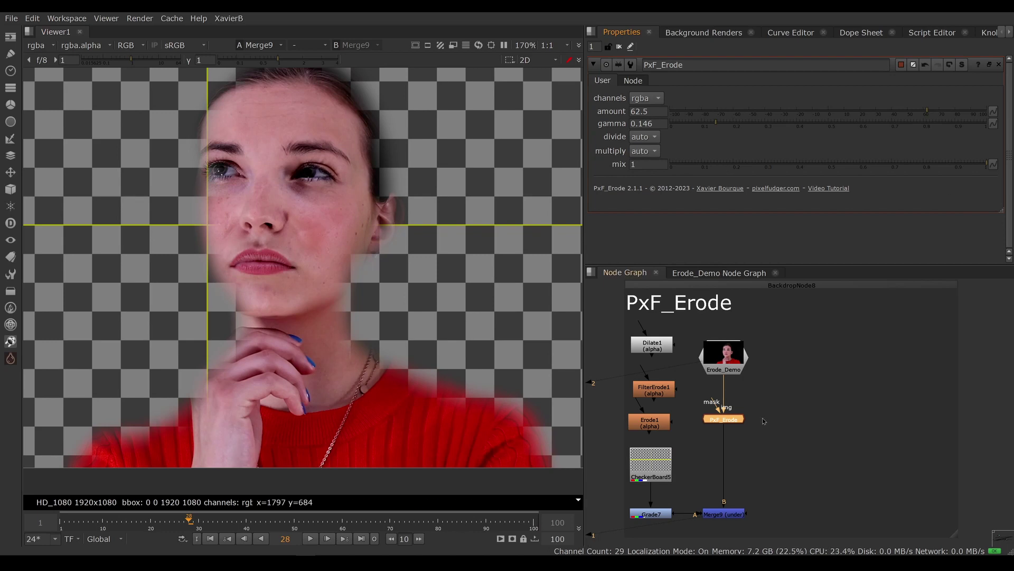
click(778, 390)
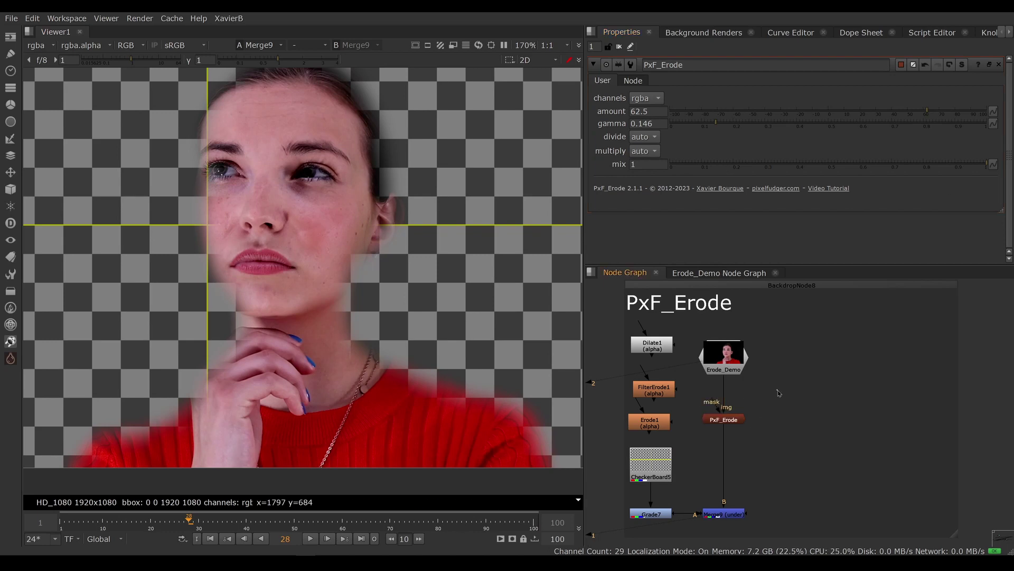
Wire a new Roto node into PxF_Erode's mask and draw an ellipse around the neck and right shoulder.
key(o)
drag(715, 405, 779, 392)
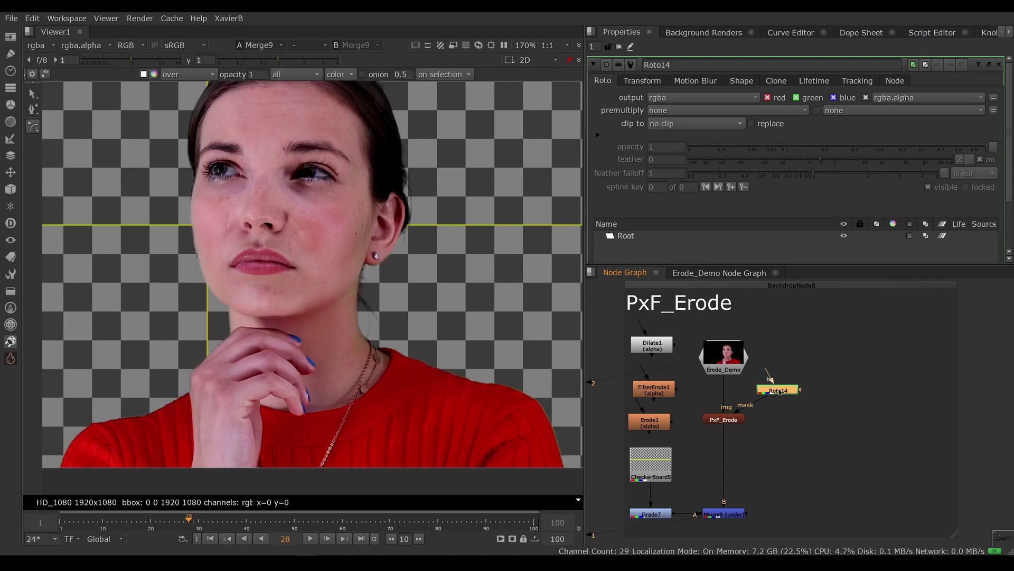
right_click(33, 127)
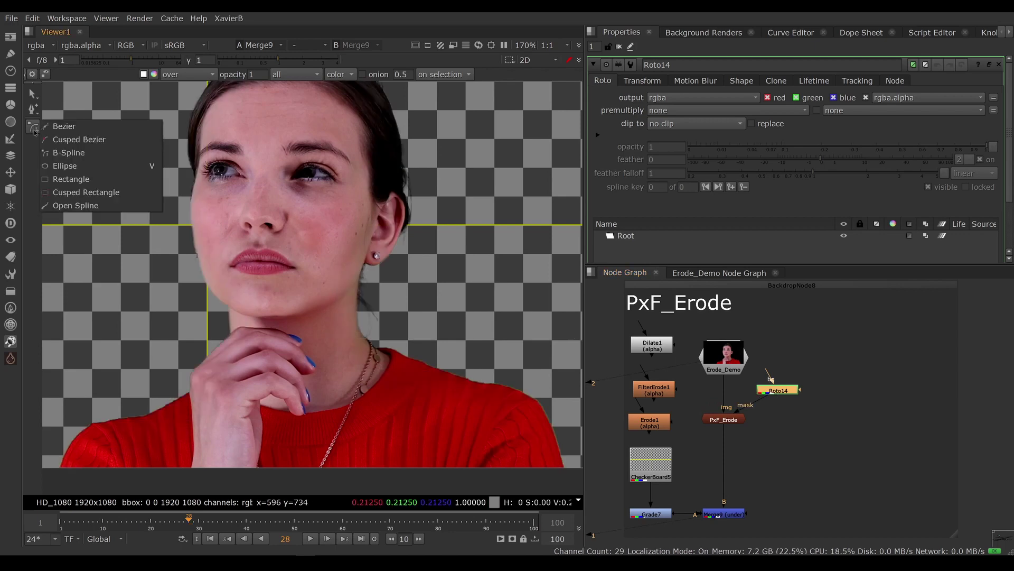
click(76, 167)
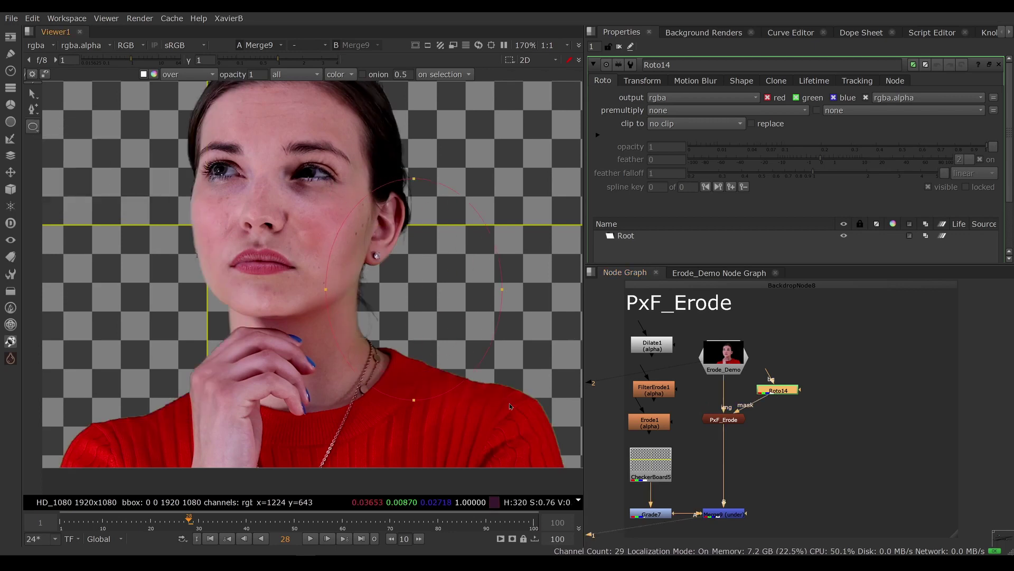
drag(325, 179, 512, 404)
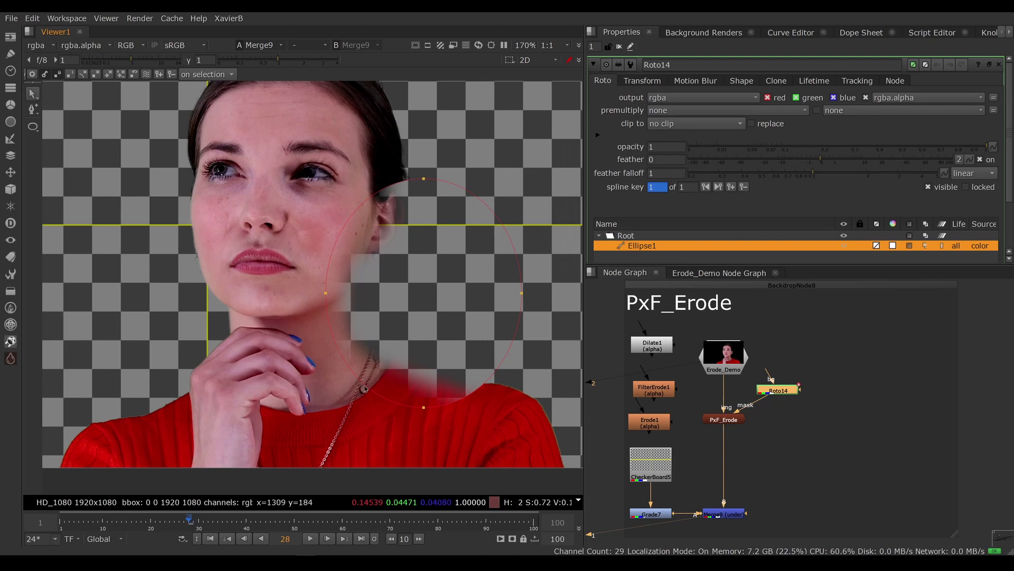